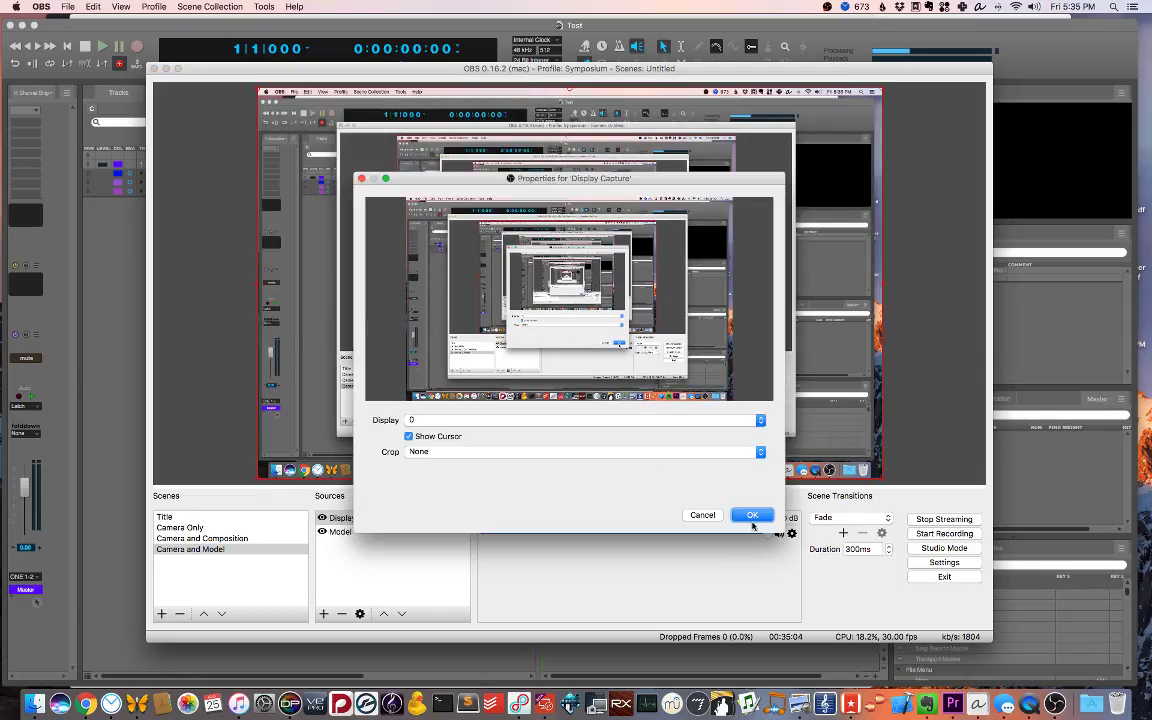
Accept the Display Capture properties and switch to Digital Performer.
{"action": "left_click", "coordinate": [752, 515]}
{"action": "key", "text": "super+Tab"}
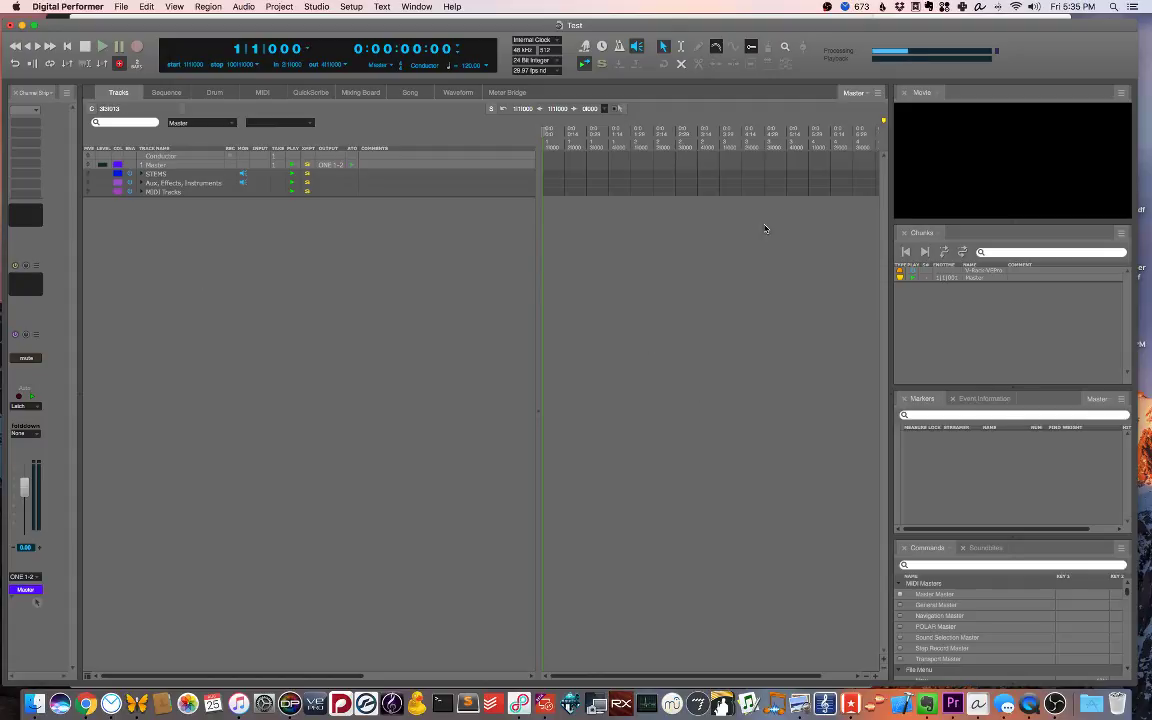
Expand the STEMS, AUX - STEMS, BATTERY STEMS and MIDI Tracks folders in the track list.
{"action": "left_click", "coordinate": [142, 174]}
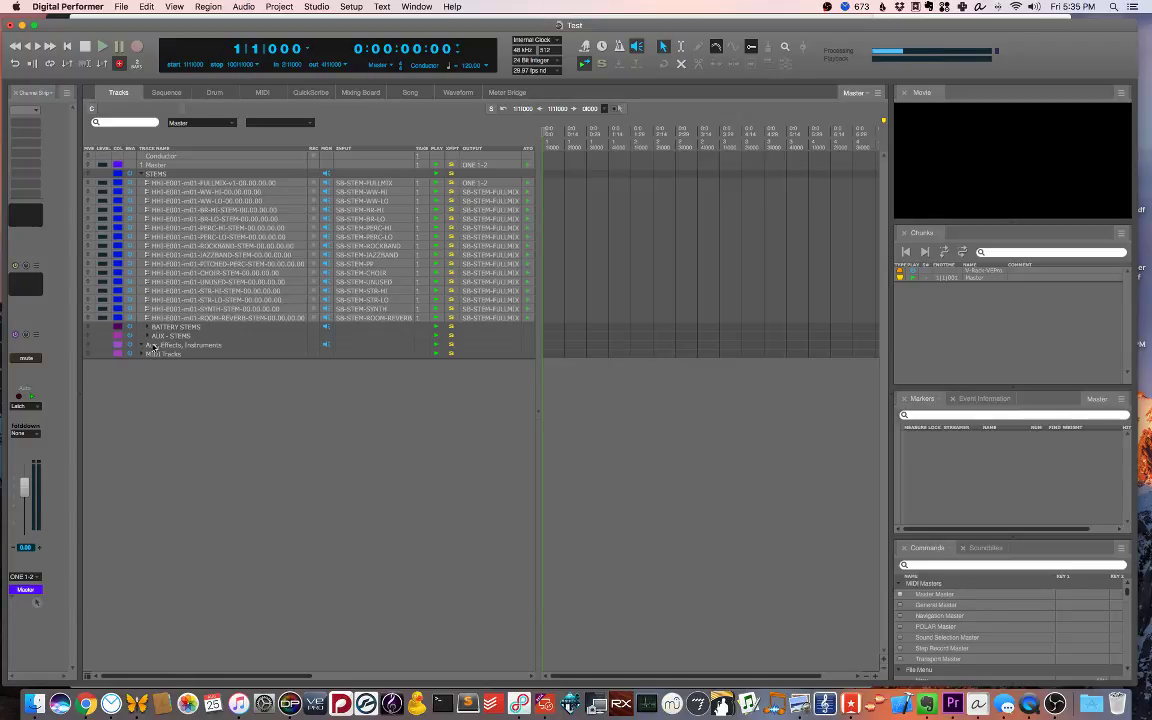
{"action": "left_click", "coordinate": [147, 336]}
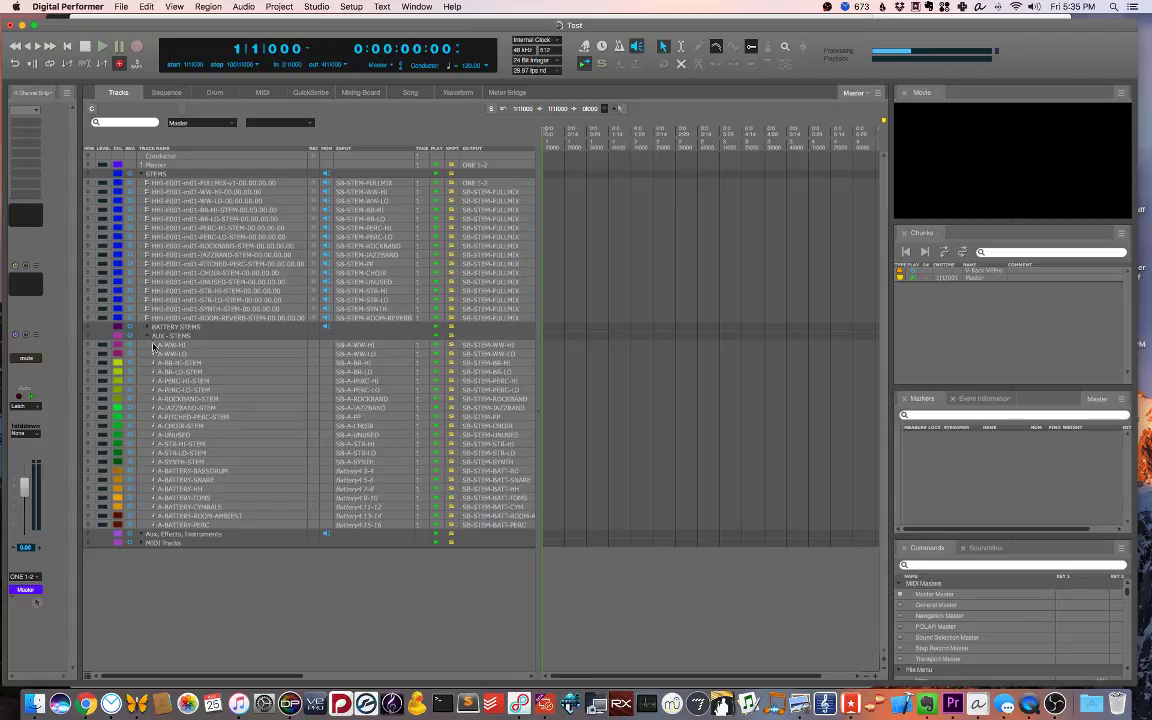
{"action": "left_click", "coordinate": [147, 327]}
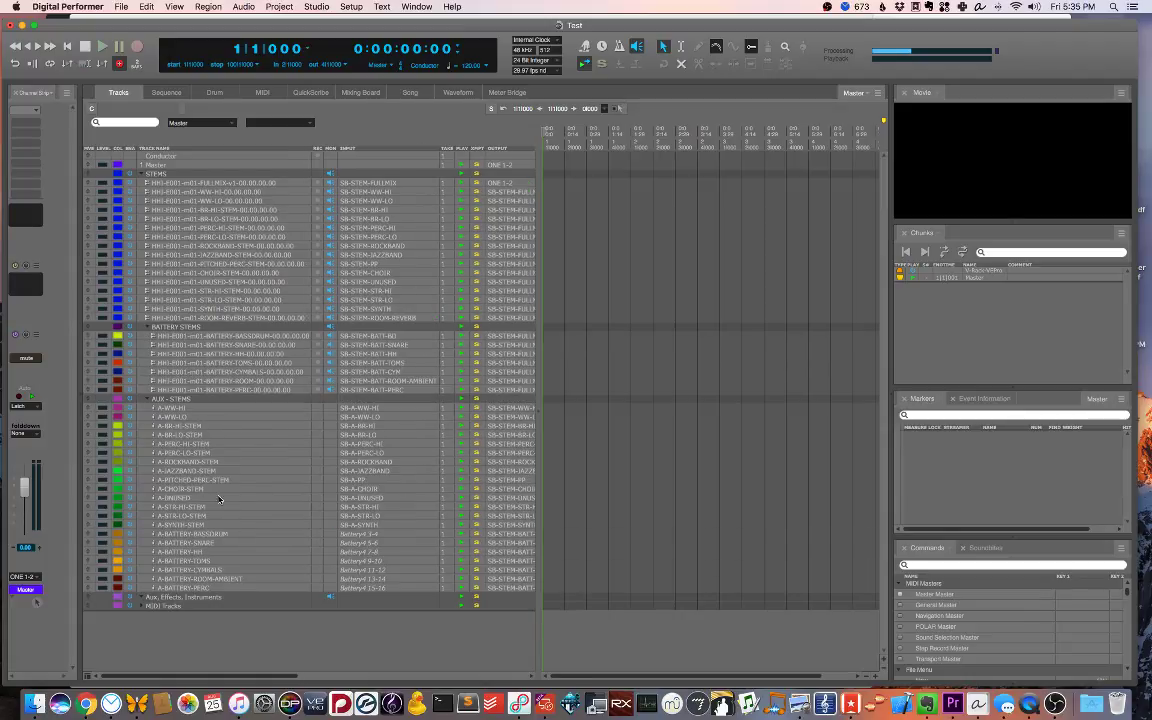
{"action": "left_click", "coordinate": [140, 606]}
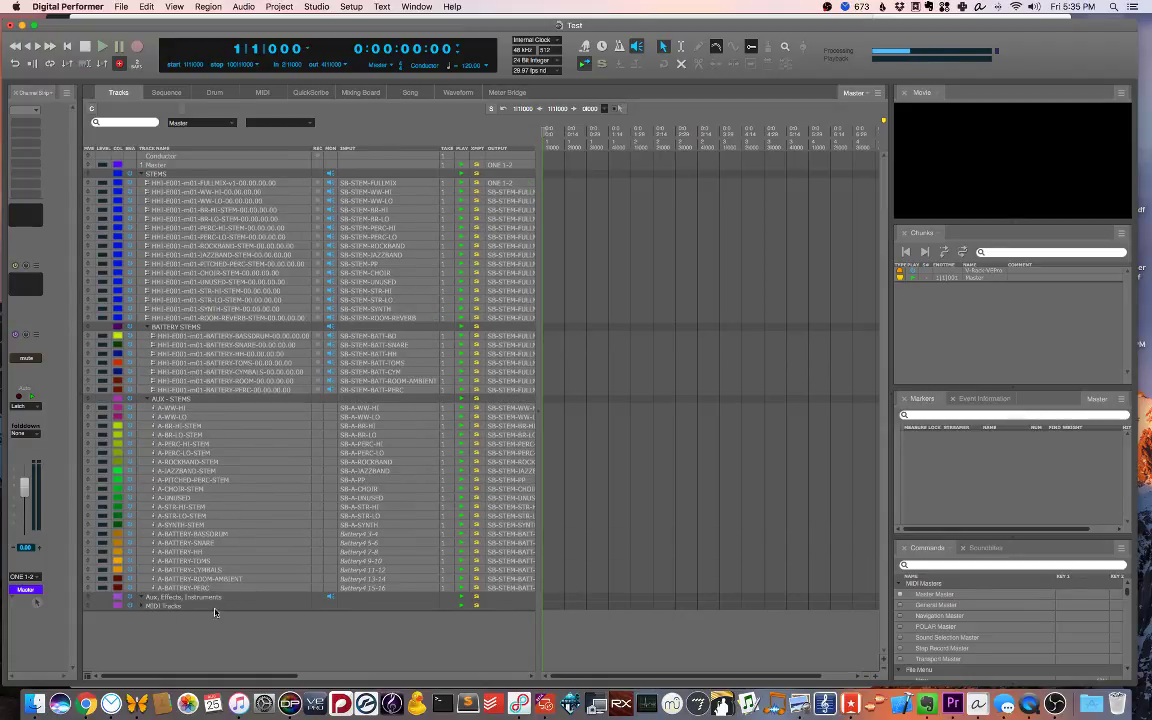
Look through the aux stem tracks and the woodwind and brass MIDI track folders.
{"action": "left_click", "coordinate": [260, 519]}
{"action": "scroll", "coordinate": [240, 500], "scroll_direction": "down", "scroll_amount": 1}
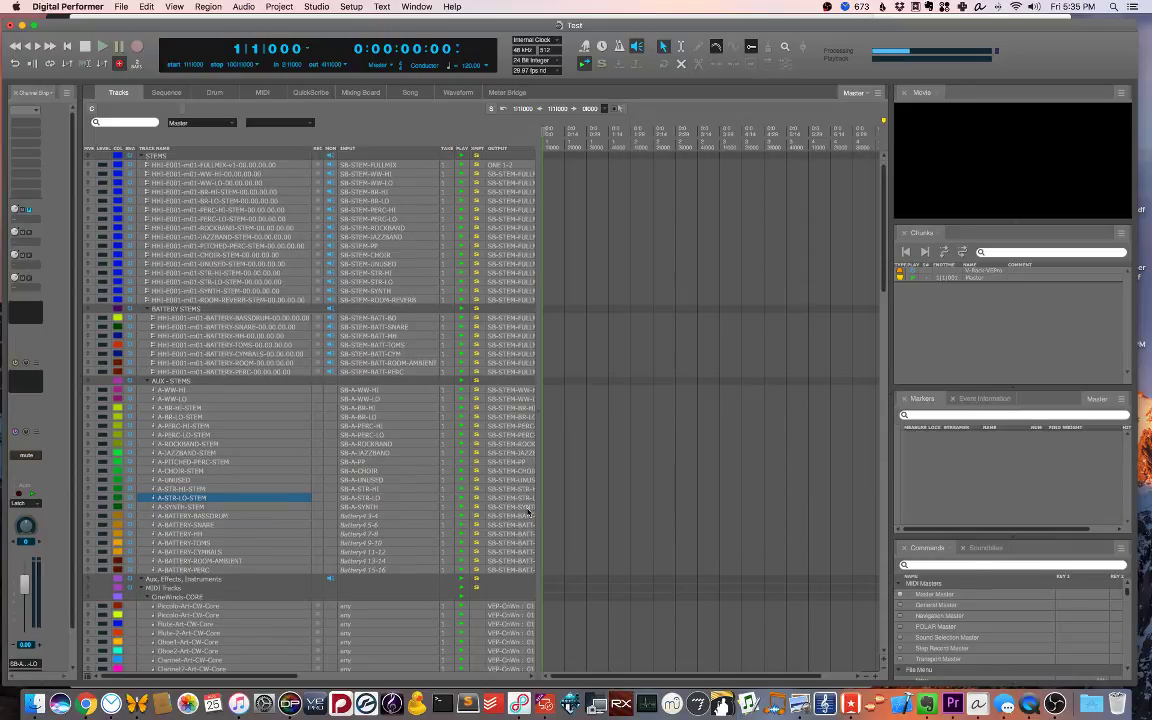
{"action": "scroll", "coordinate": [792, 268], "scroll_direction": "down", "scroll_amount": 5}
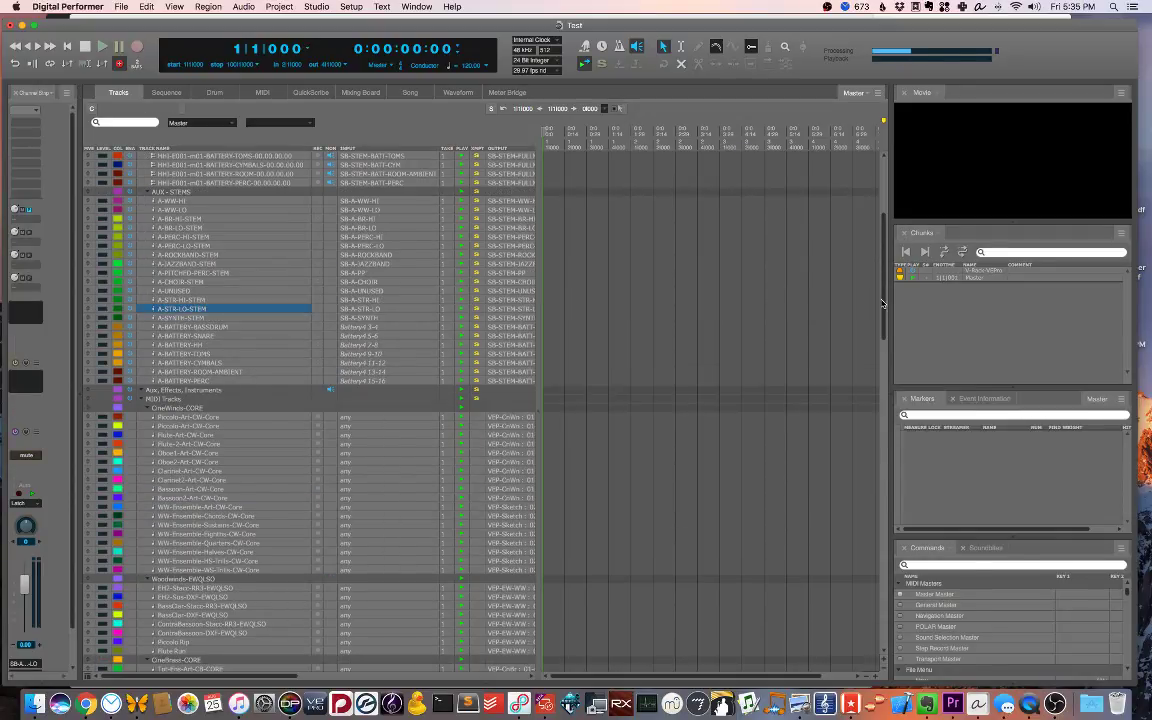
{"action": "scroll", "coordinate": [883, 303], "scroll_direction": "down", "scroll_amount": 3}
{"action": "scroll", "coordinate": [883, 303], "scroll_direction": "down", "scroll_amount": 2}
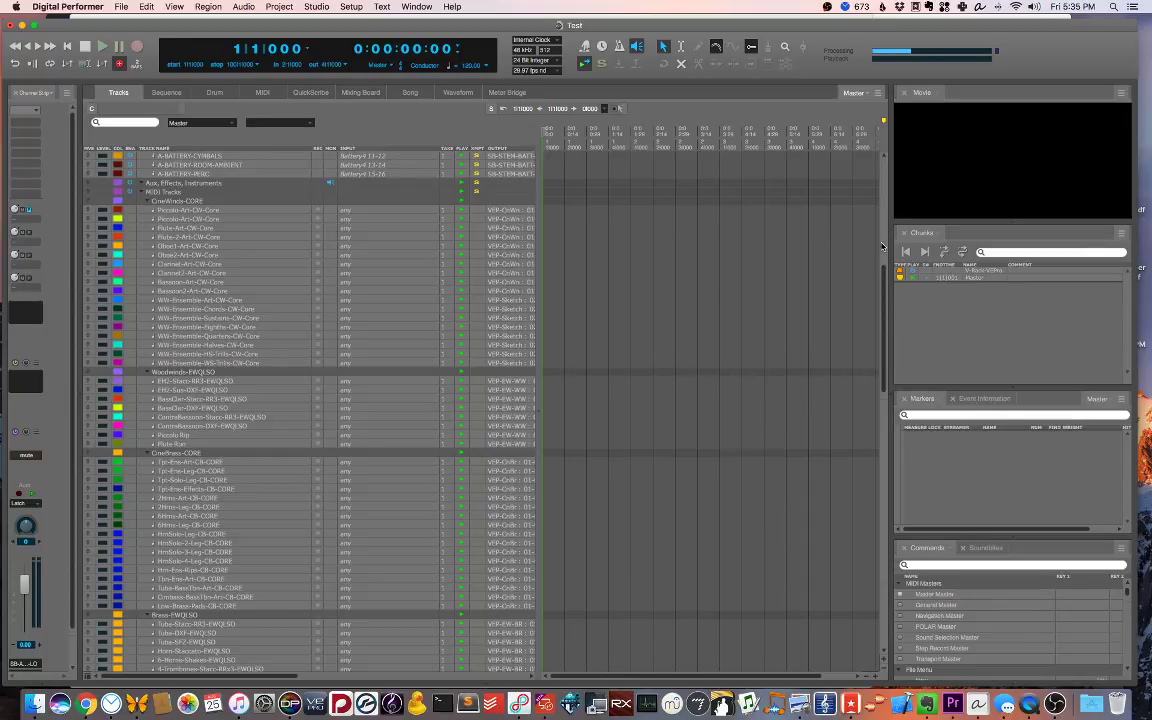
{"action": "scroll", "coordinate": [883, 220], "scroll_direction": "up", "scroll_amount": 1}
{"action": "scroll", "coordinate": [883, 185], "scroll_direction": "up", "scroll_amount": 10}
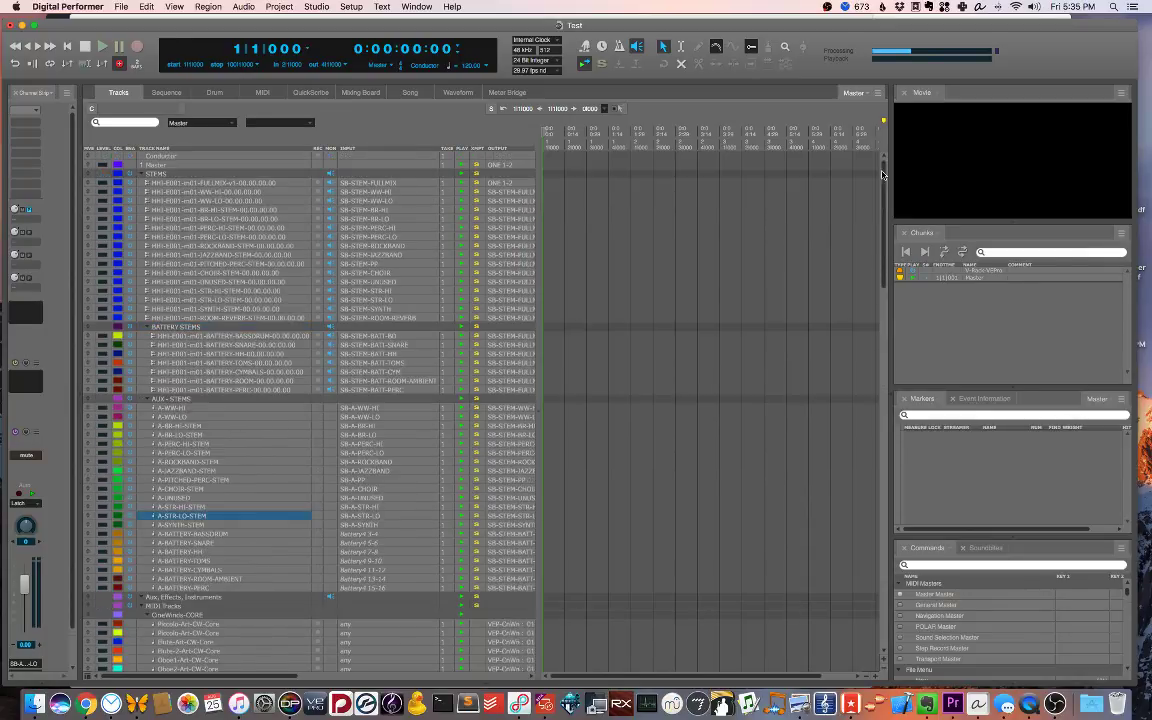
Examine the stem tracks in the STEMS folder, from the FULLMIX track through the ROOM-REVERB stem.
{"action": "left_click", "coordinate": [228, 272]}
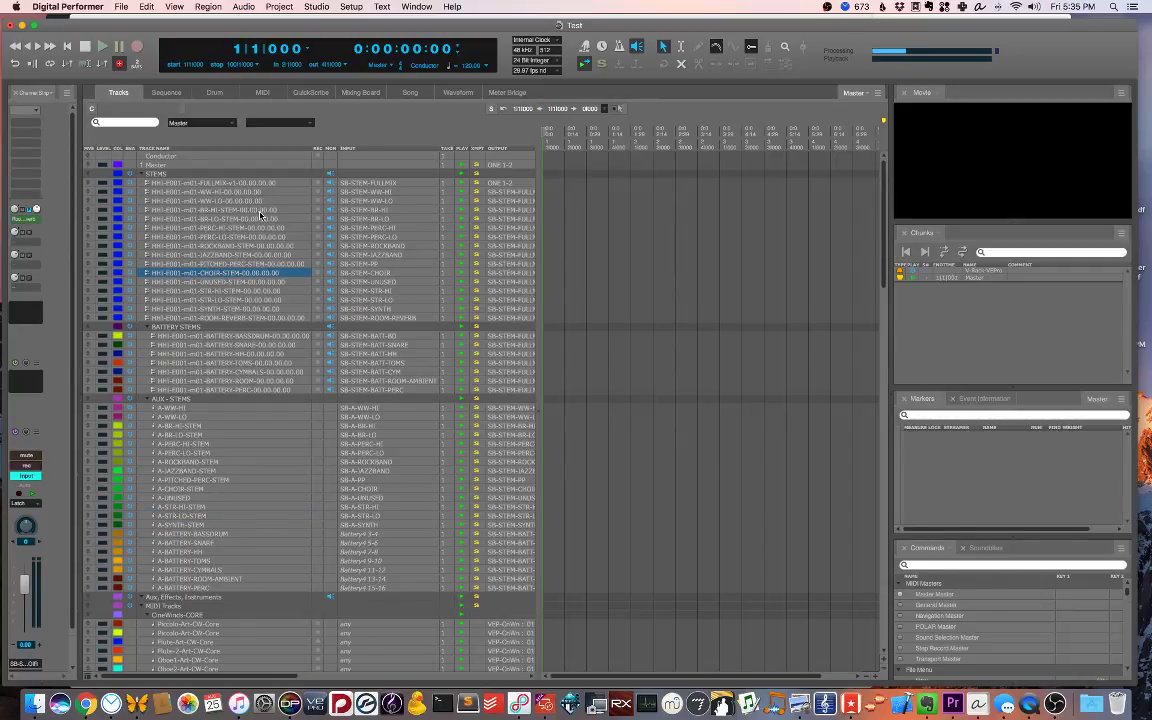
{"action": "left_click", "coordinate": [228, 199]}
{"action": "left_click", "coordinate": [215, 183]}
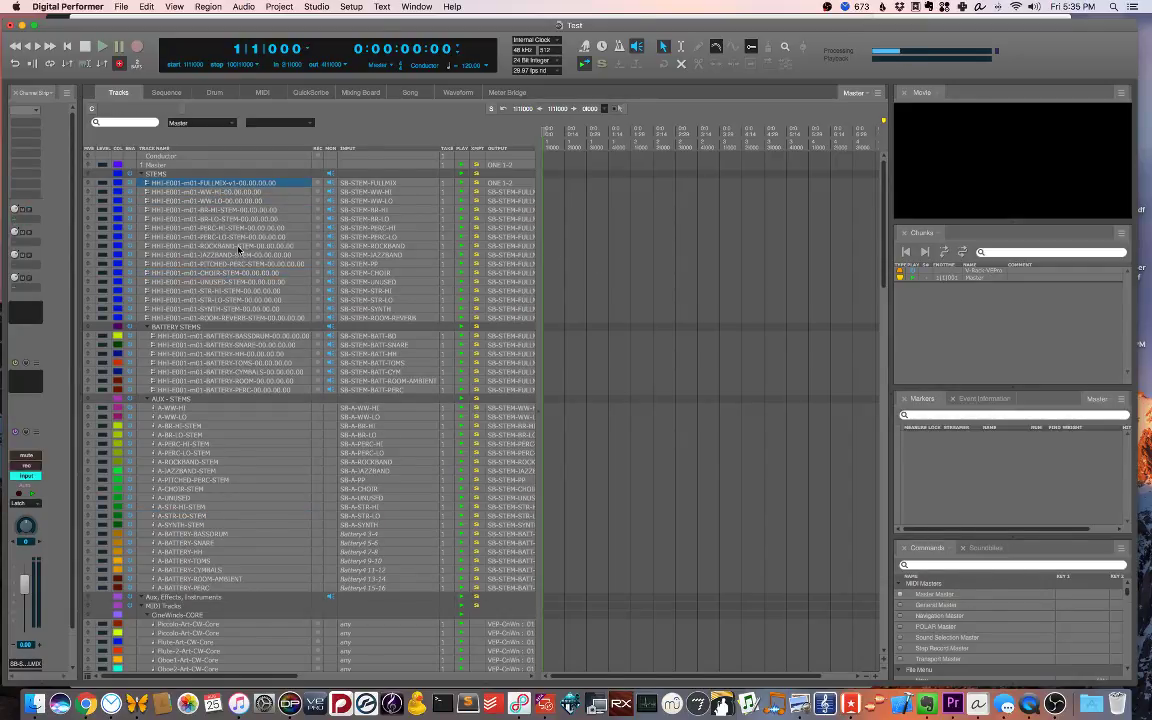
{"action": "left_click", "coordinate": [258, 300]}
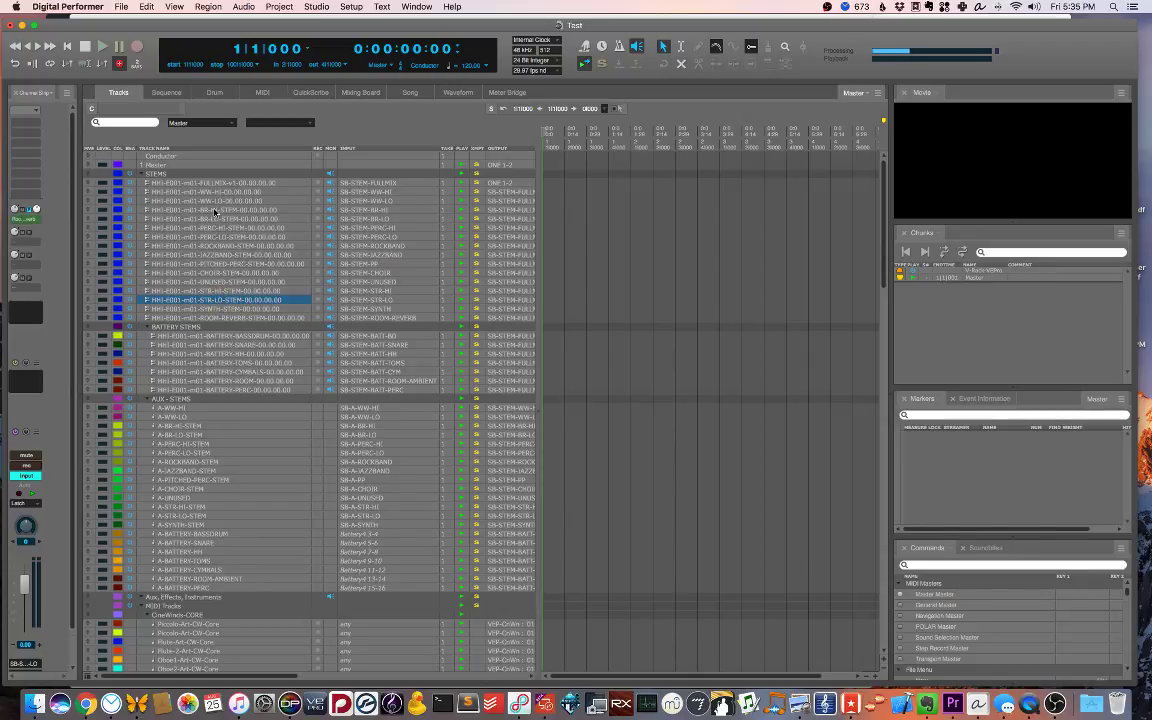
{"action": "left_click_drag", "start_coordinate": [228, 218], "coordinate": [228, 209]}
{"action": "left_click", "coordinate": [258, 184]}
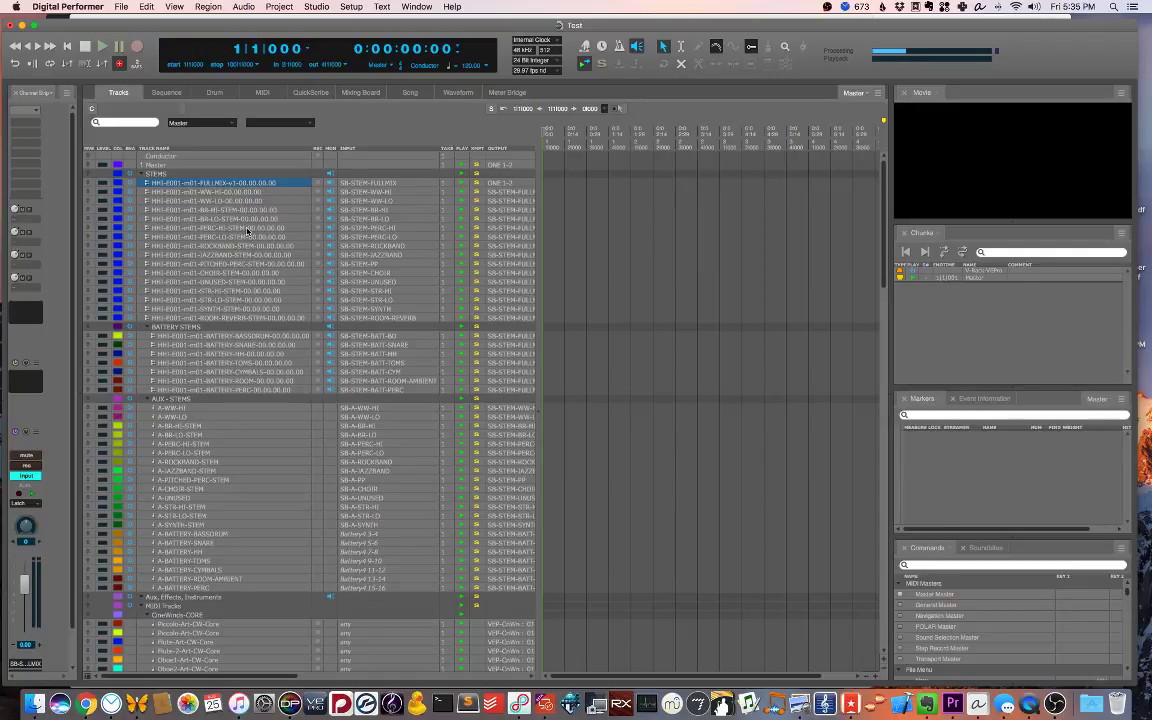
{"action": "left_click", "coordinate": [253, 318]}
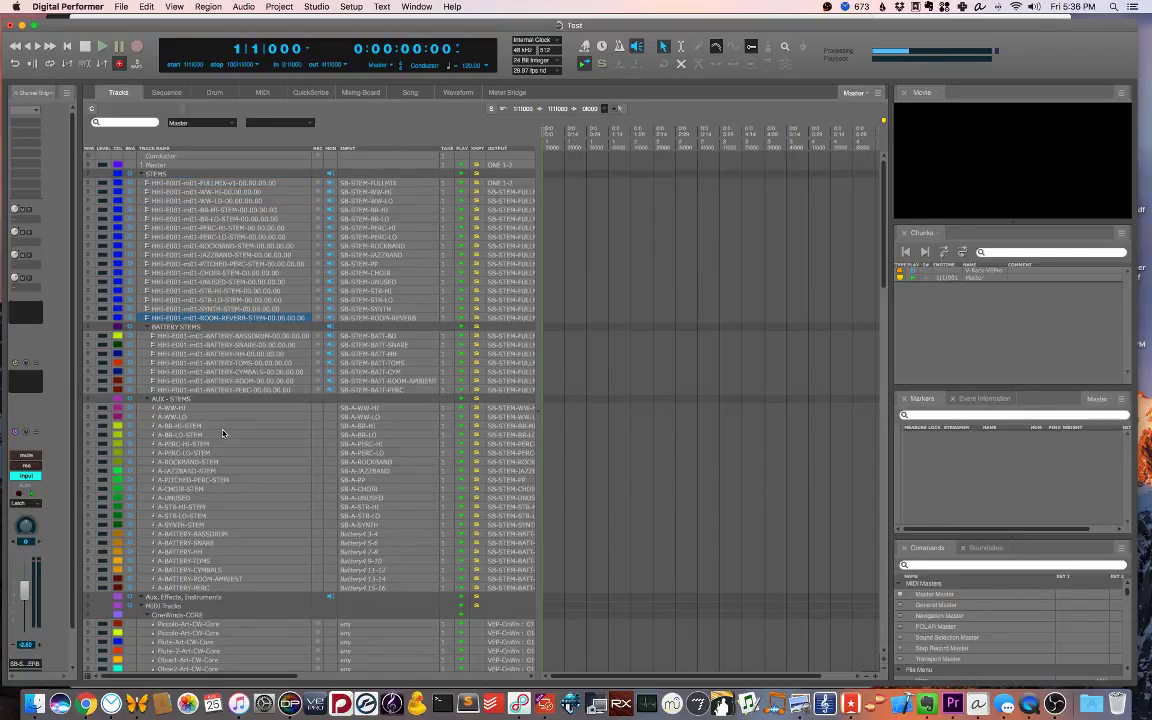
Review the whole track list from the battery stems to the Rock Band folder and return to the STEMS folder.
{"action": "scroll", "coordinate": [222, 433], "scroll_direction": "down", "scroll_amount": 5}
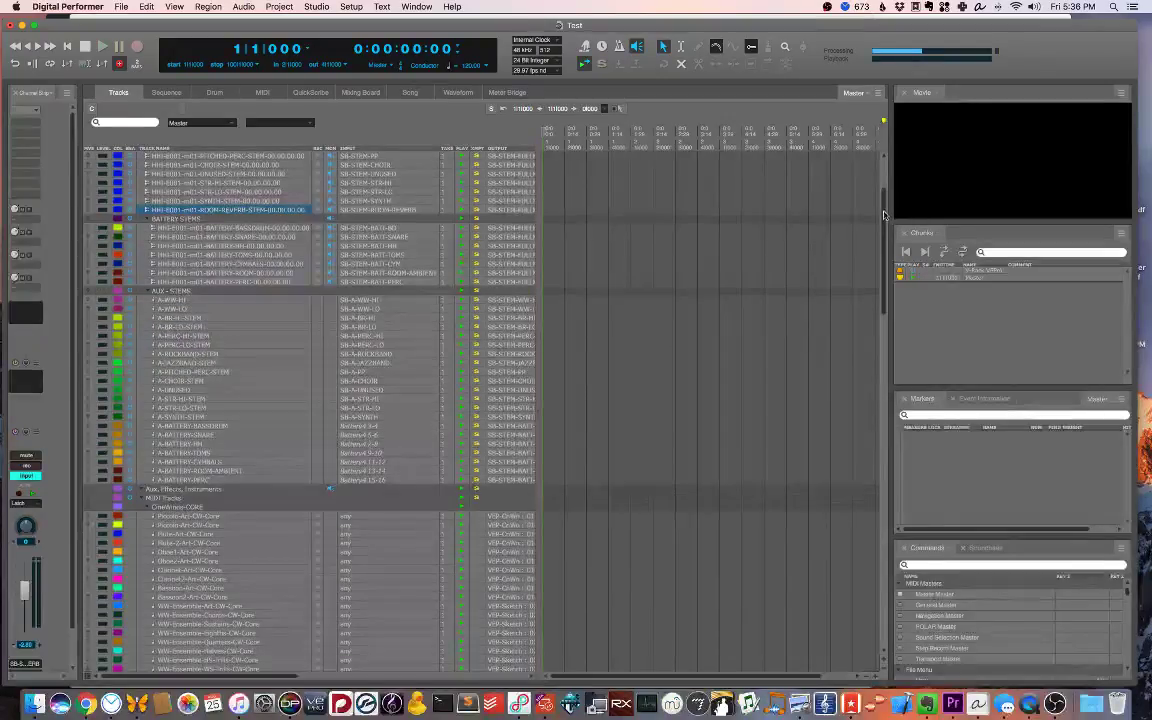
{"action": "scroll", "coordinate": [886, 262], "scroll_direction": "down", "scroll_amount": 1}
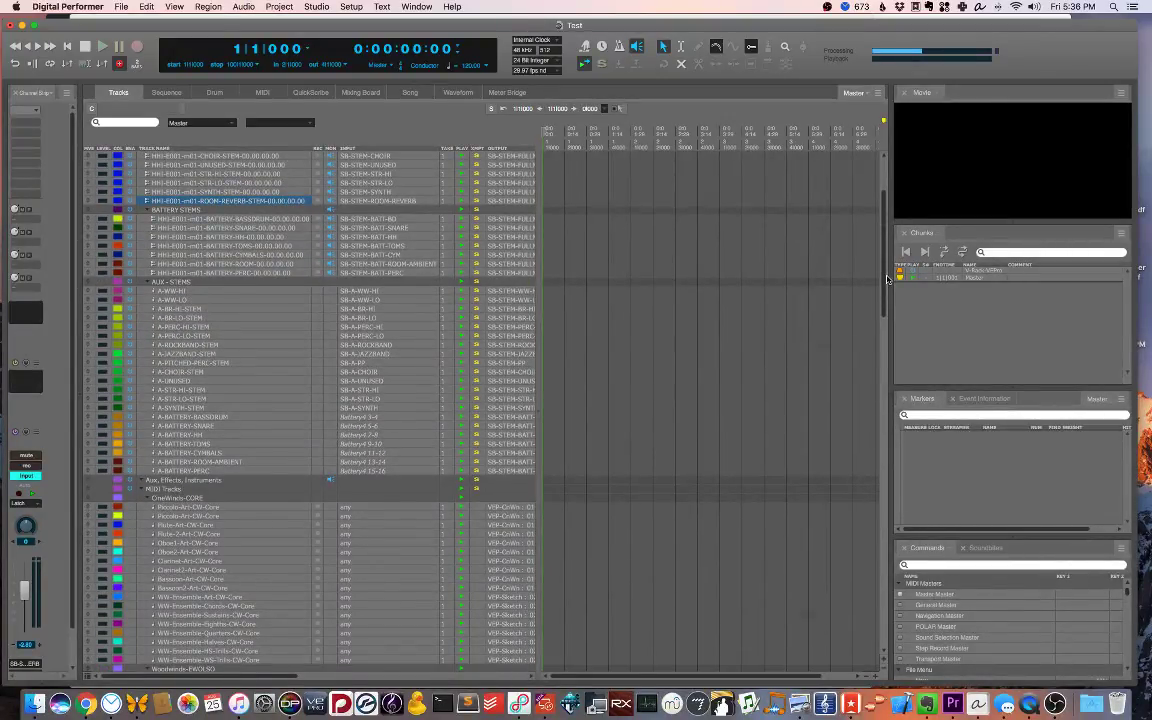
{"action": "scroll", "coordinate": [886, 279], "scroll_direction": "down", "scroll_amount": 10}
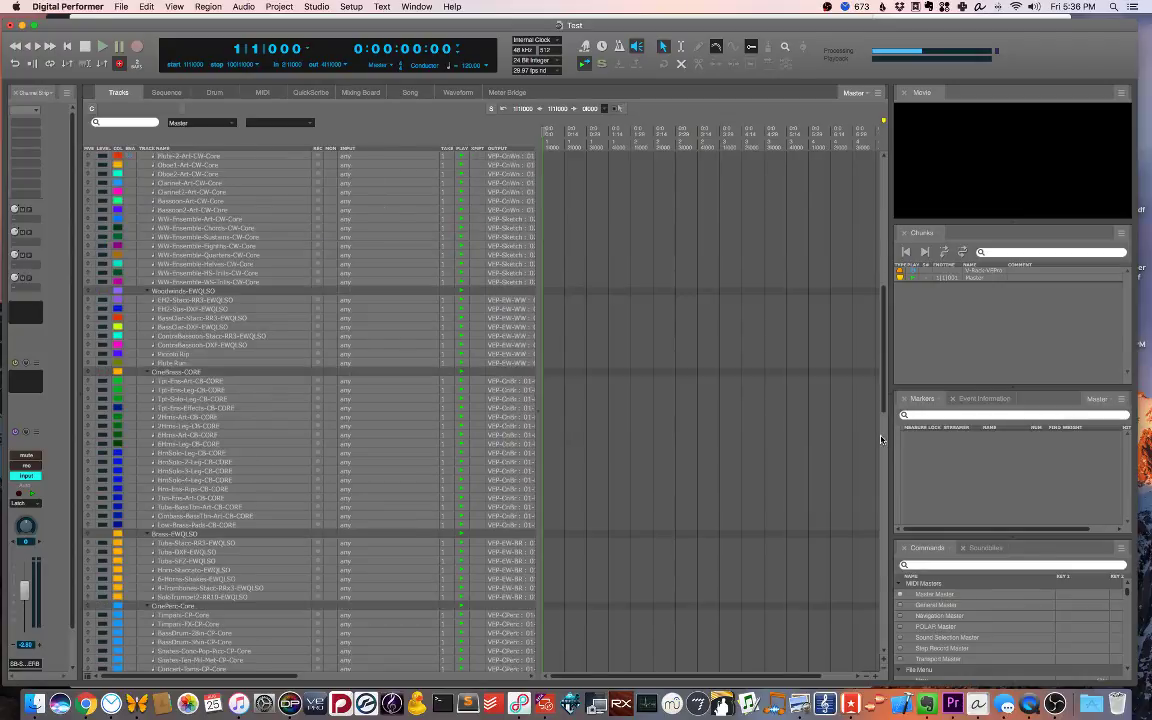
{"action": "scroll", "coordinate": [881, 440], "scroll_direction": "down", "scroll_amount": 12}
{"action": "scroll", "coordinate": [857, 580], "scroll_direction": "down", "scroll_amount": 10}
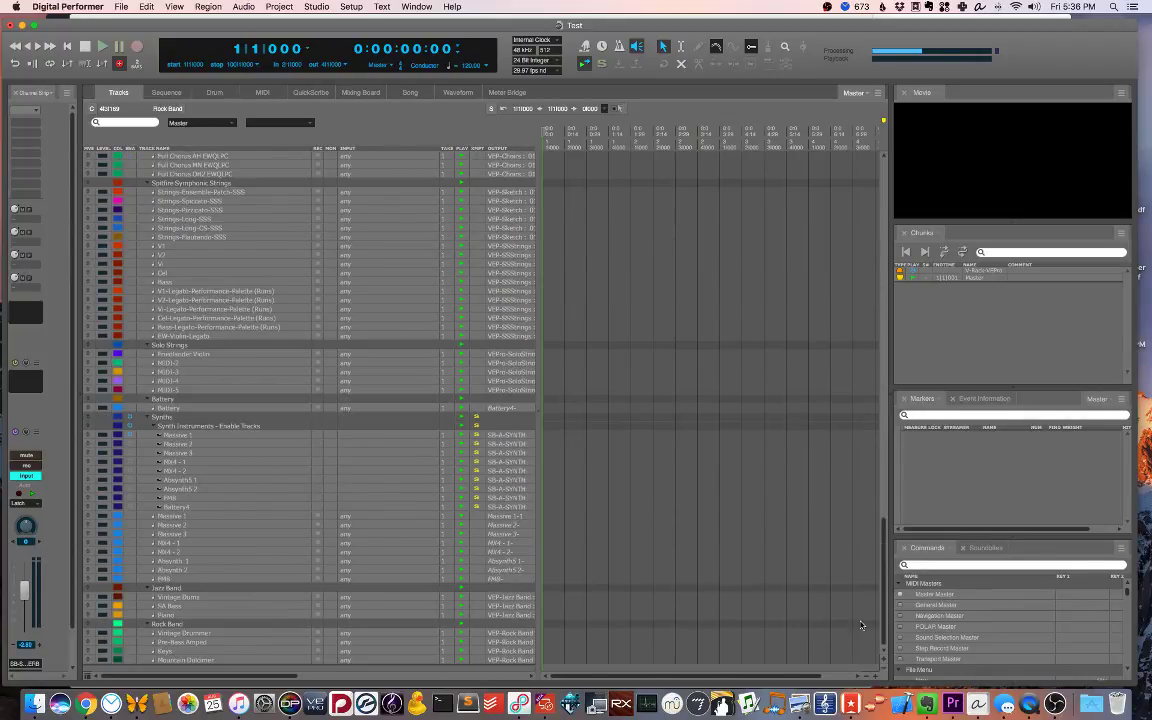
{"action": "scroll", "coordinate": [798, 292], "scroll_direction": "up", "scroll_amount": 8}
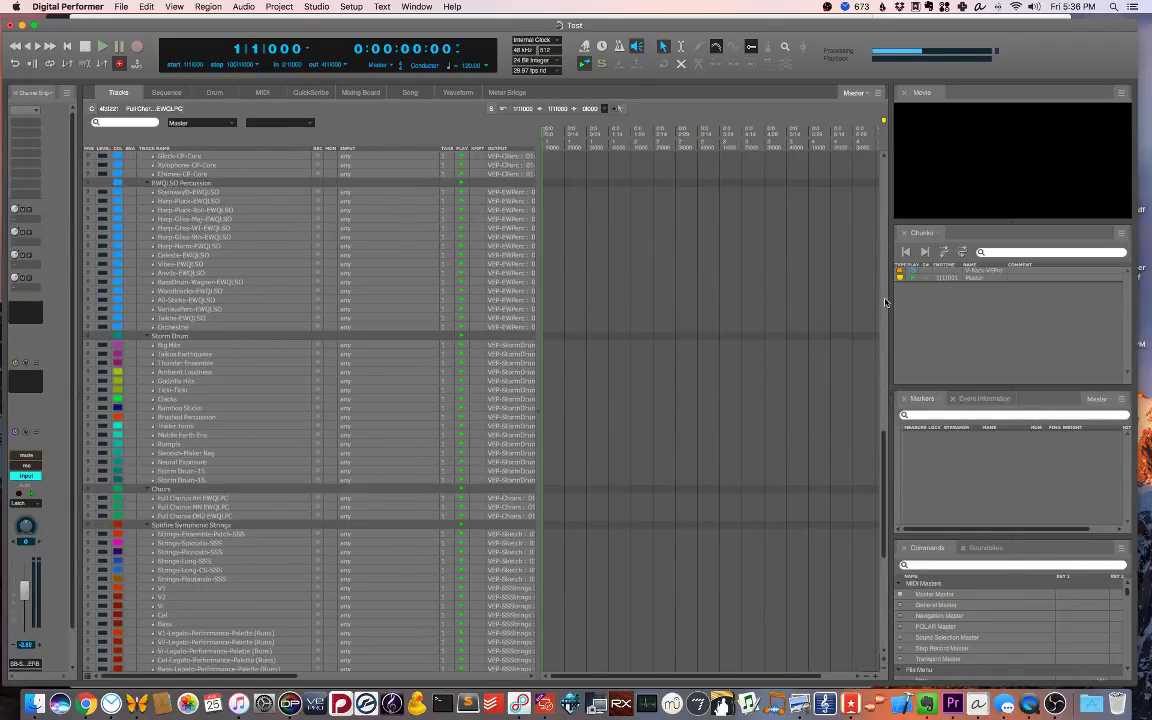
{"action": "scroll", "coordinate": [885, 291], "scroll_direction": "up", "scroll_amount": 15}
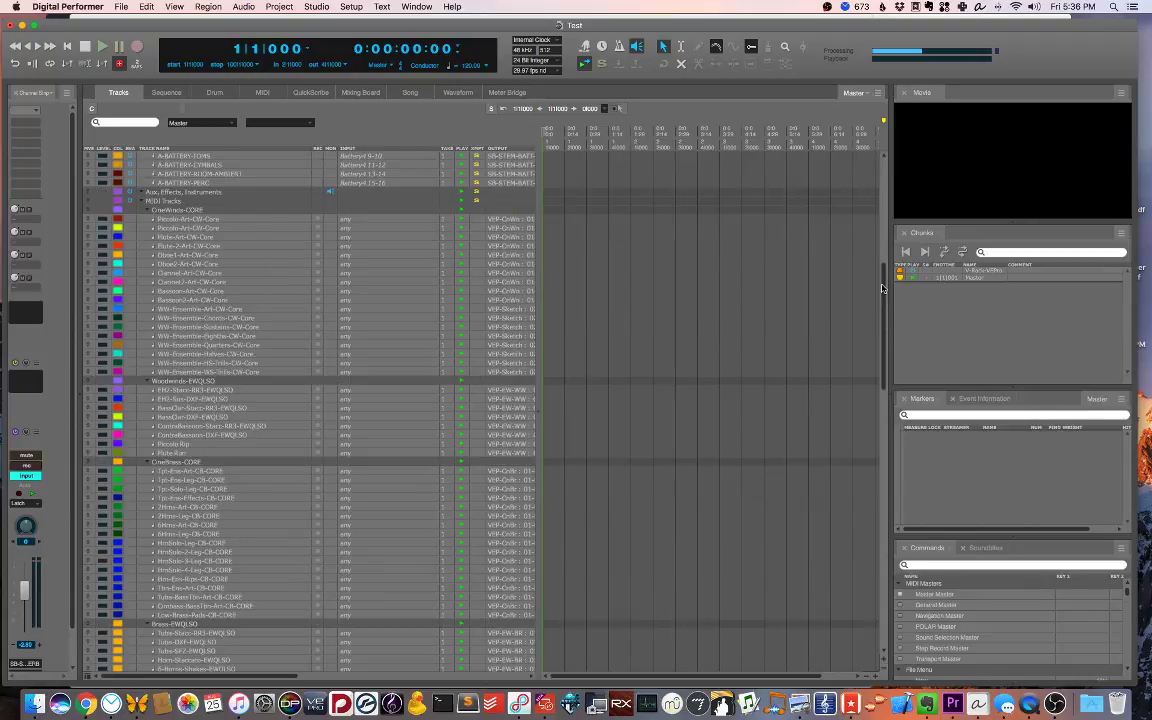
{"action": "scroll", "coordinate": [880, 180], "scroll_direction": "up", "scroll_amount": 10}
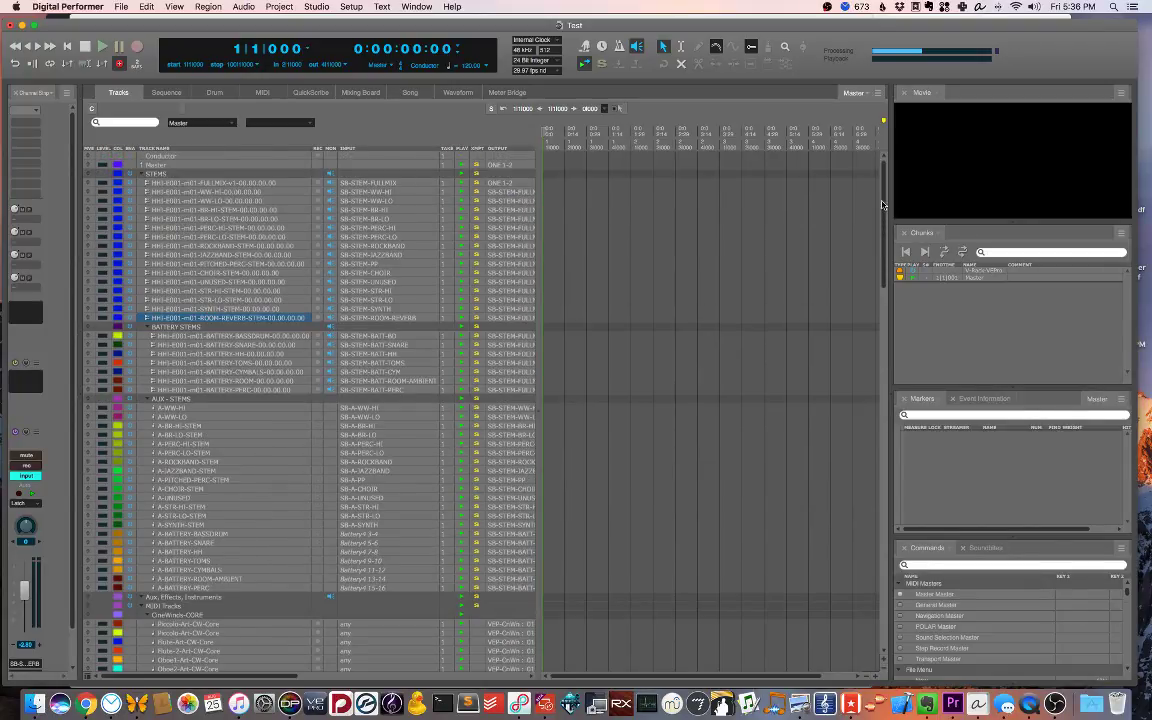
{"action": "scroll", "coordinate": [880, 196], "scroll_direction": "down", "scroll_amount": 1}
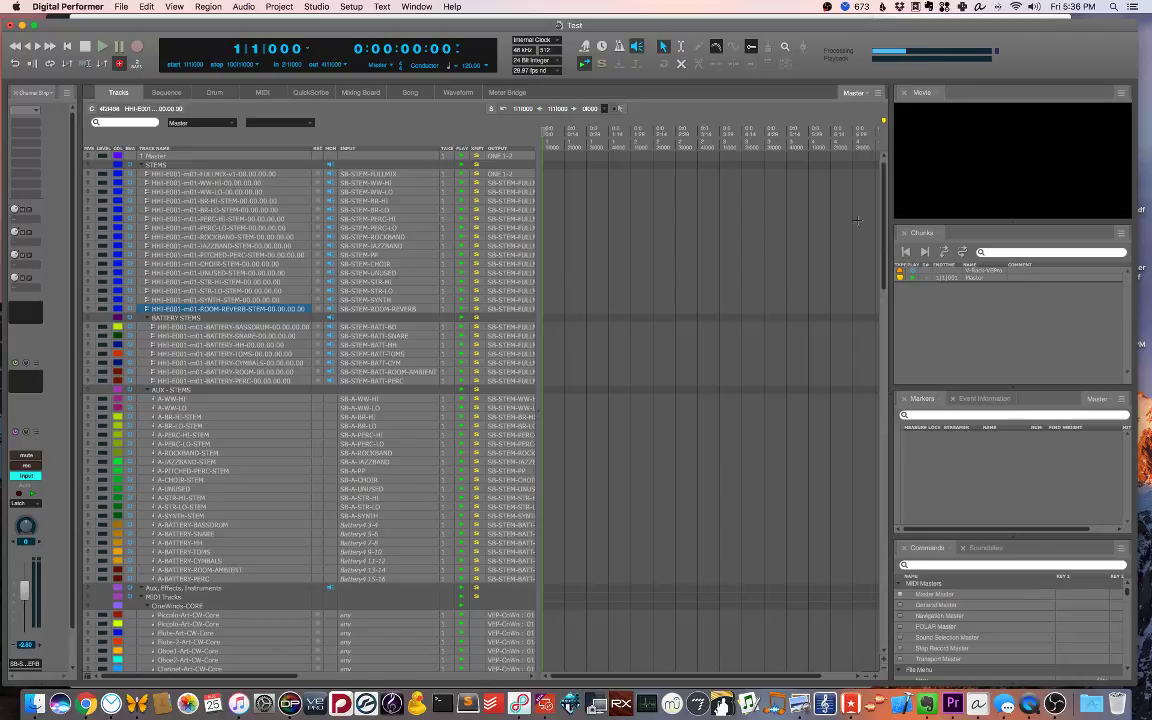
Load the movie Ep 4 5_converted.mp4 from the Episodes Movie Files folder into the project.
{"action": "mouse_move", "coordinate": [954, 157]}
{"action": "key", "text": "super+shift+m"}
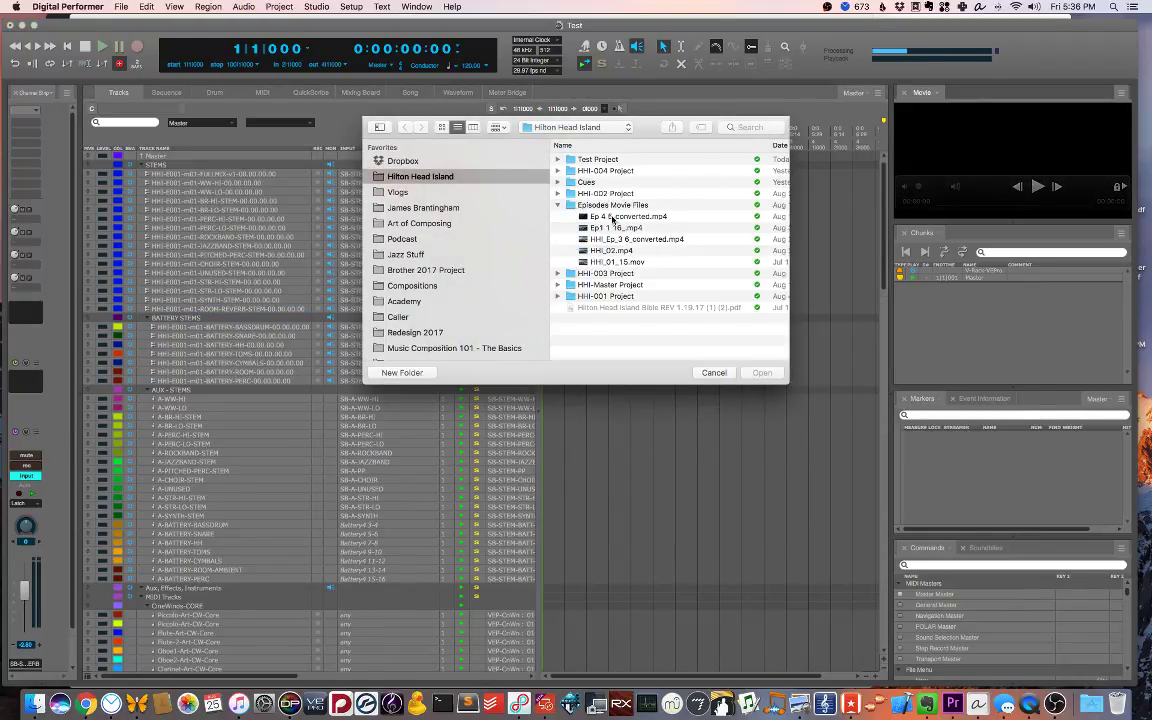
{"action": "left_click", "coordinate": [612, 217]}
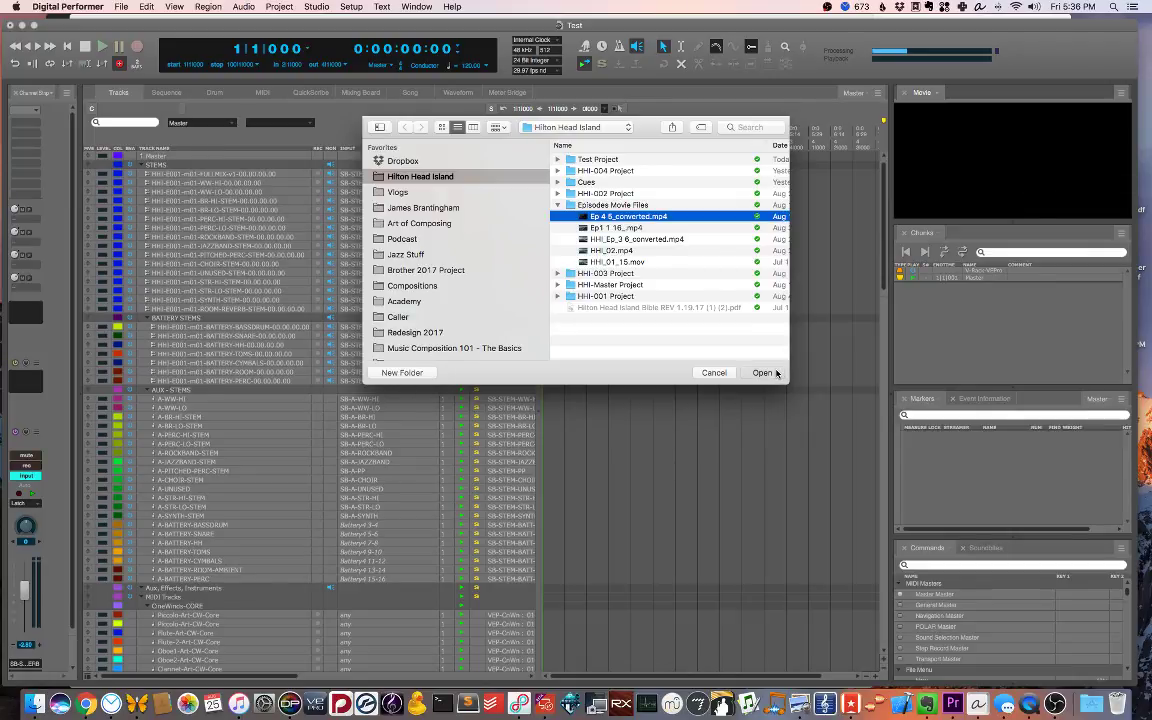
{"action": "left_click", "coordinate": [775, 372]}
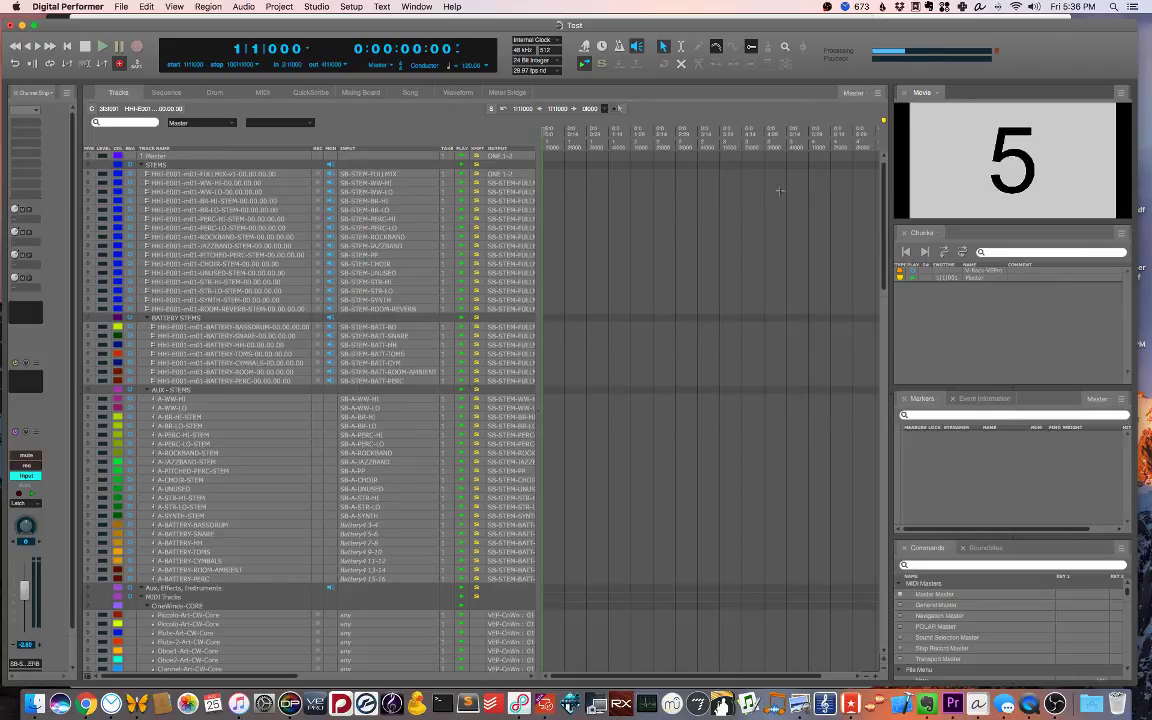
Preview the movie briefly from measure 1, beat 2, and return the playhead to the start.
{"action": "left_click", "coordinate": [572, 130]}
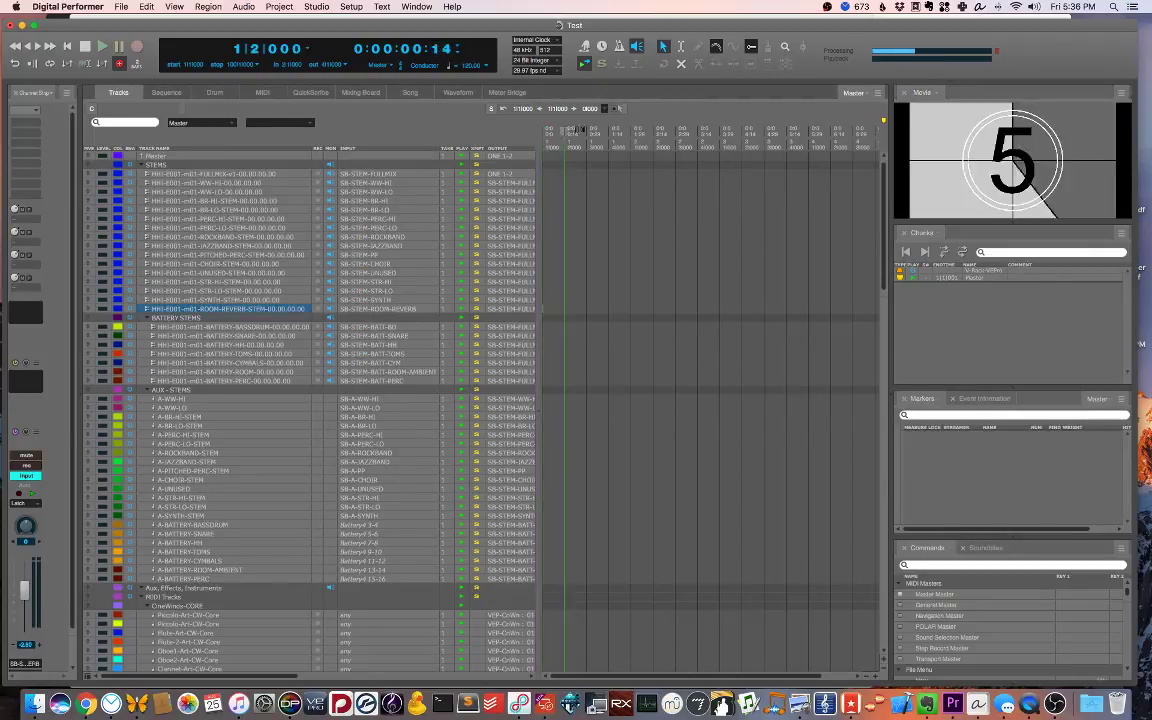
{"action": "key", "text": "space"}
{"action": "key", "text": "space"}
{"action": "key", "text": "Return"}
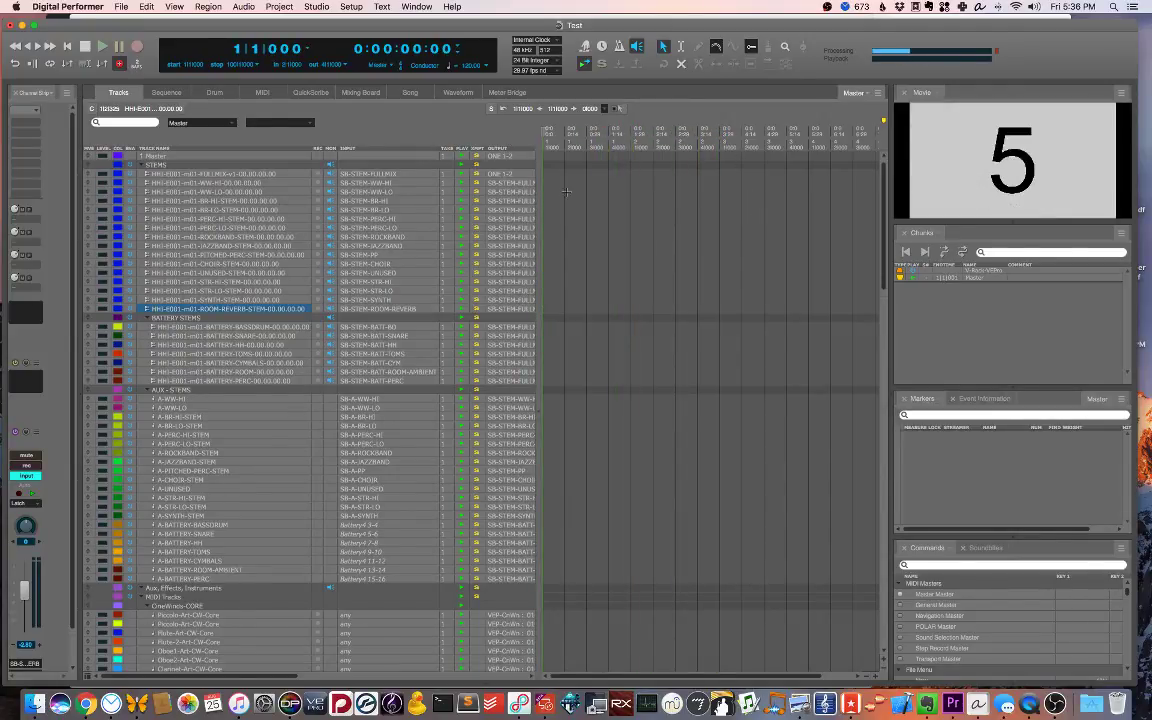
Play the sequence to about 0:00:02:22, add a marker there and name it Died.
{"action": "left_click", "coordinate": [722, 237]}
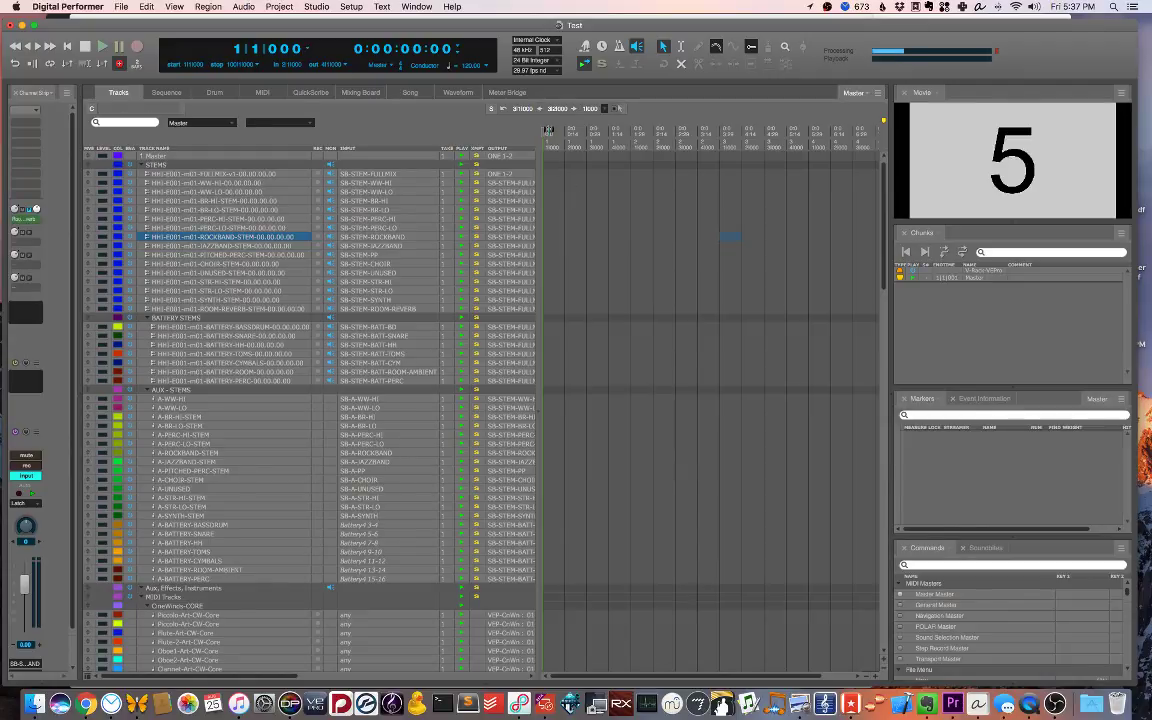
{"action": "key", "text": "space"}
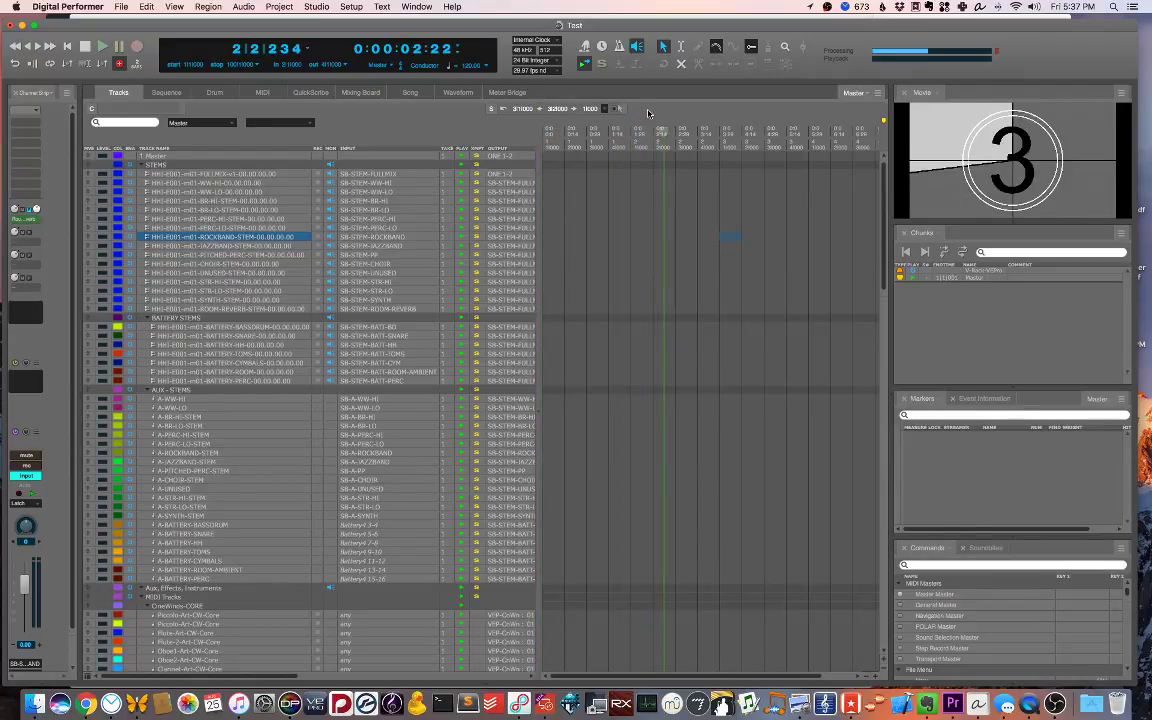
{"action": "key", "text": "shift+m"}
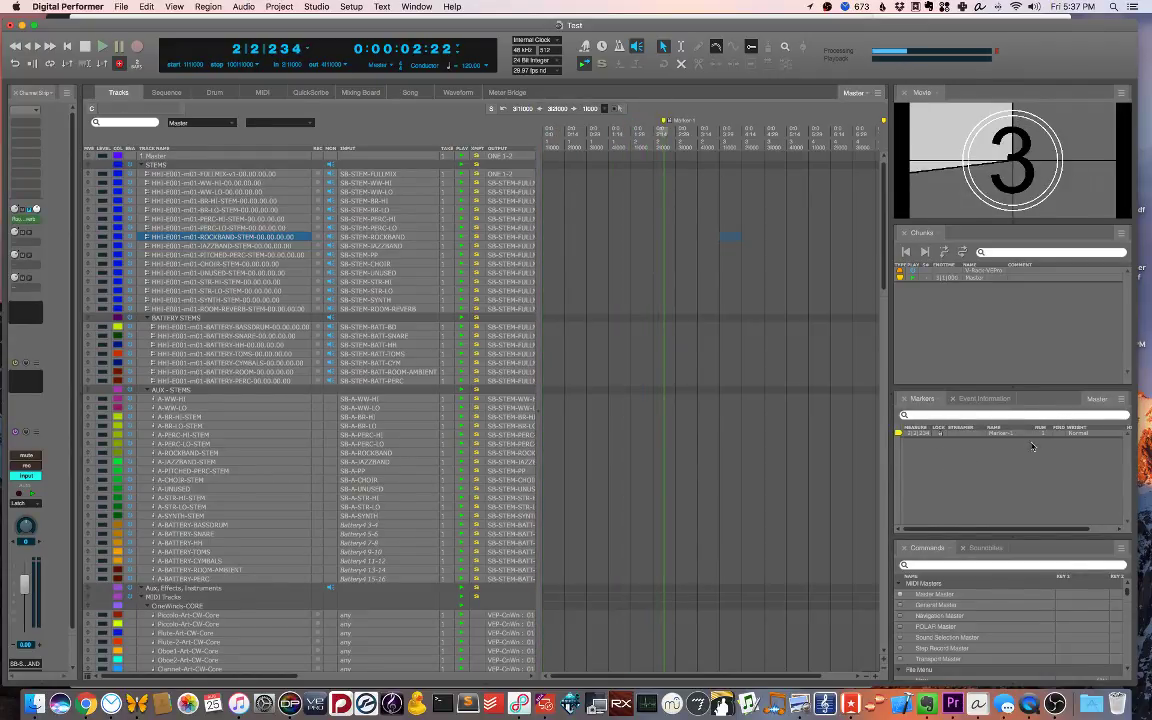
{"action": "double_click", "coordinate": [1023, 434]}
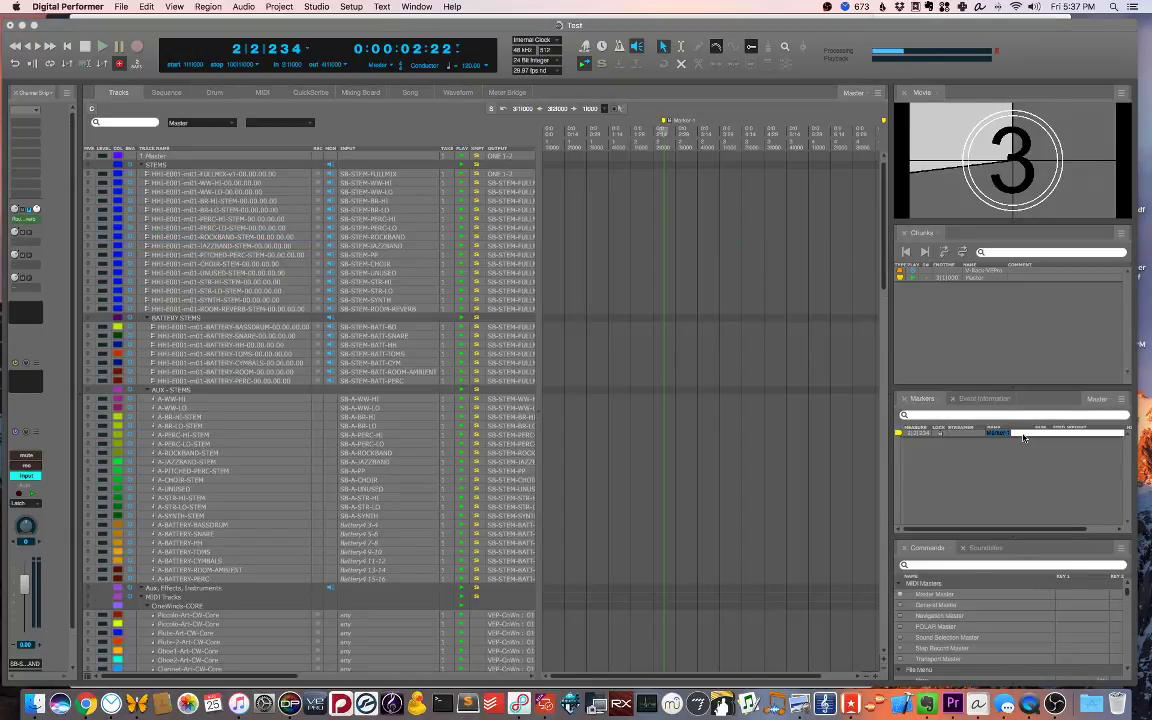
{"action": "type", "text": "Dad"}
{"action": "key", "text": "Return"}
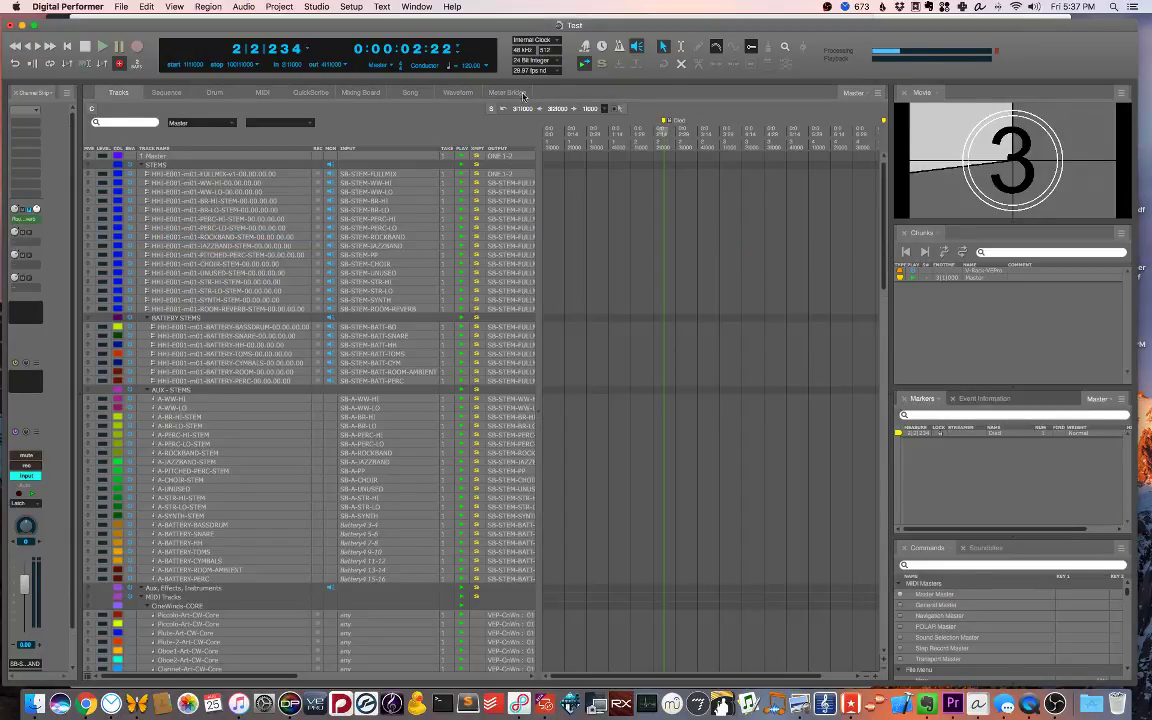
Scrub the playhead back to about 0:00:01:01 and add a second marker there.
{"action": "left_click", "coordinate": [681, 132]}
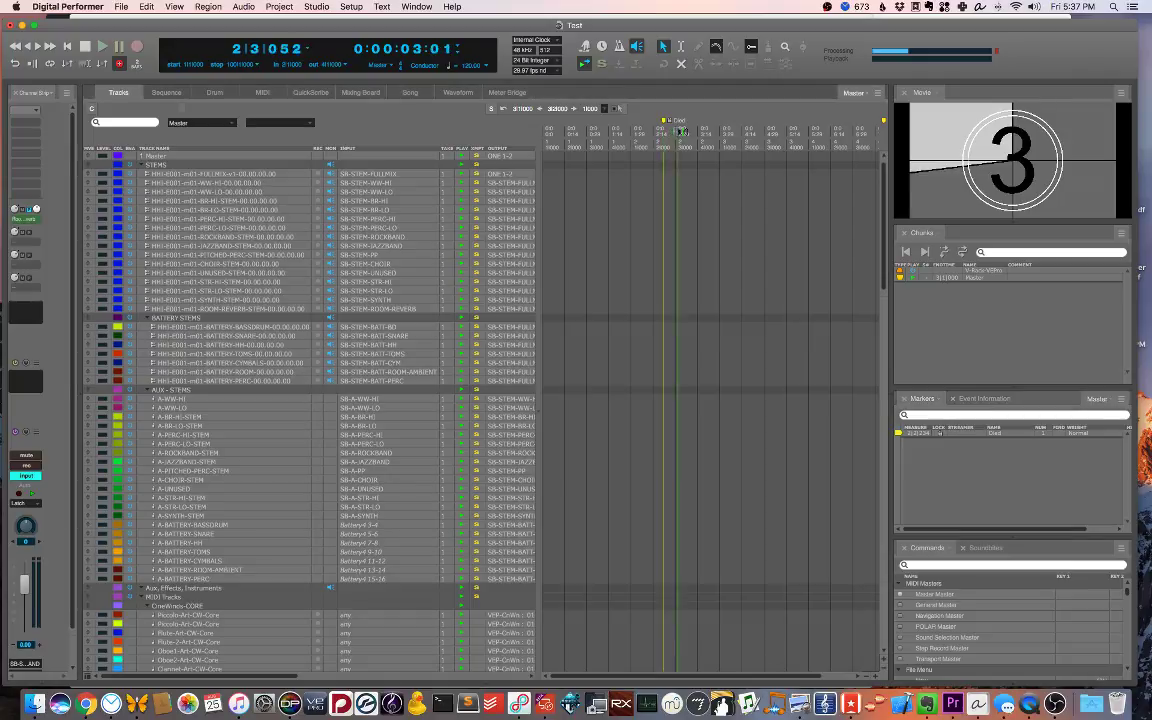
{"action": "left_click", "coordinate": [663, 131]}
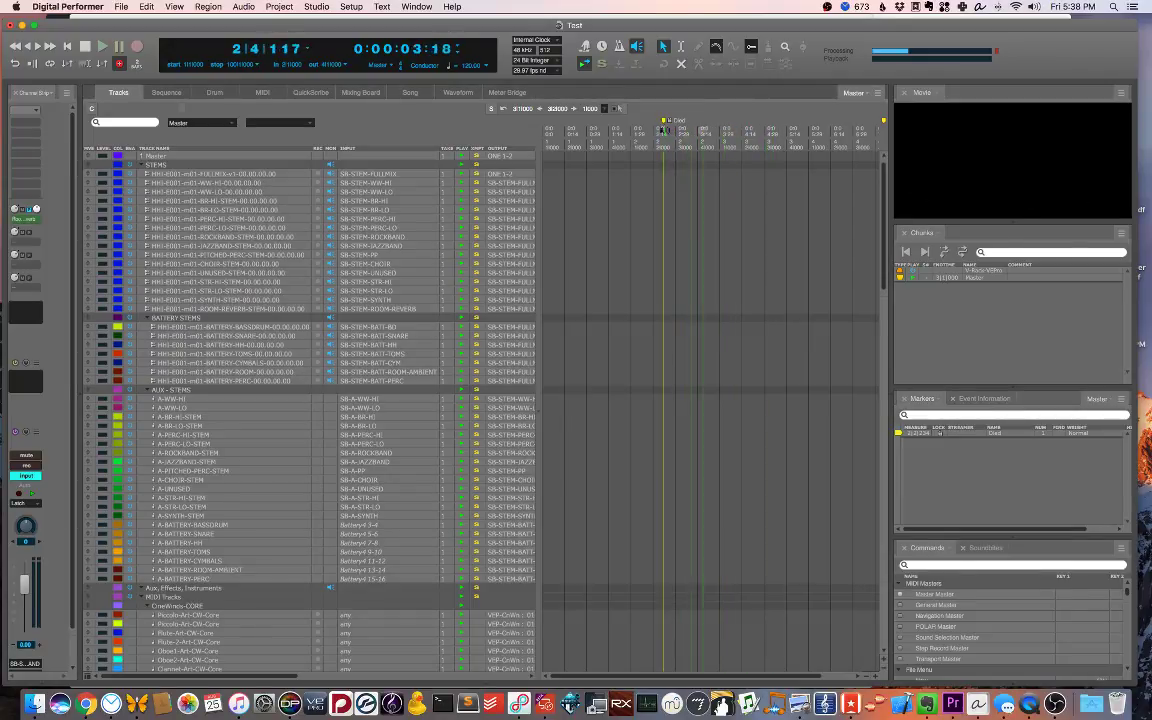
{"action": "left_click_drag", "start_coordinate": [663, 131], "coordinate": [583, 133]}
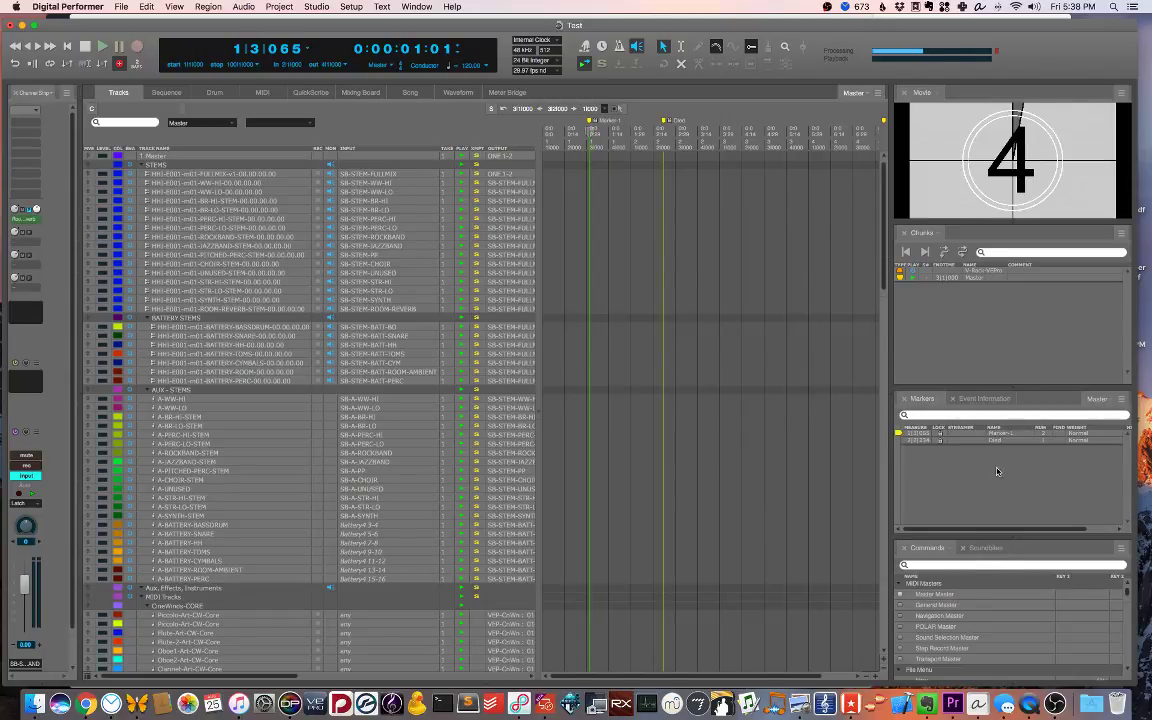
Rename the marker at 0:00:01:01 as Heating up.
{"action": "double_click", "coordinate": [1006, 433]}
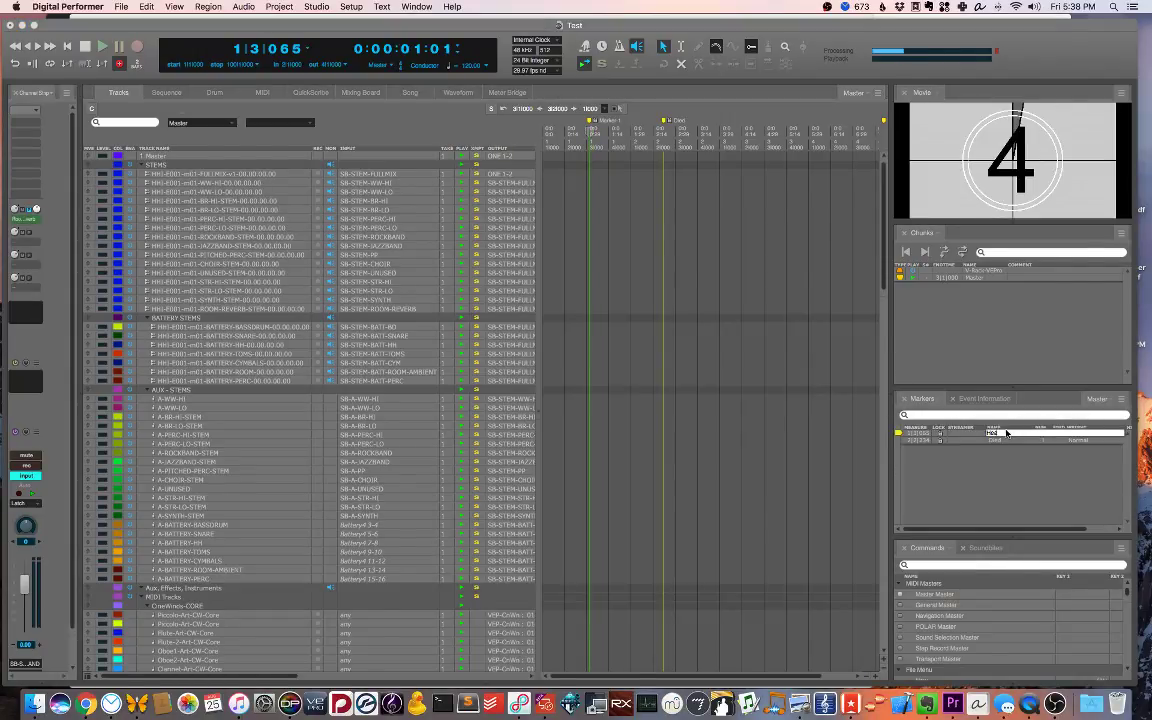
{"action": "type", "text": "1"}
{"action": "left_click", "coordinate": [1012, 488]}
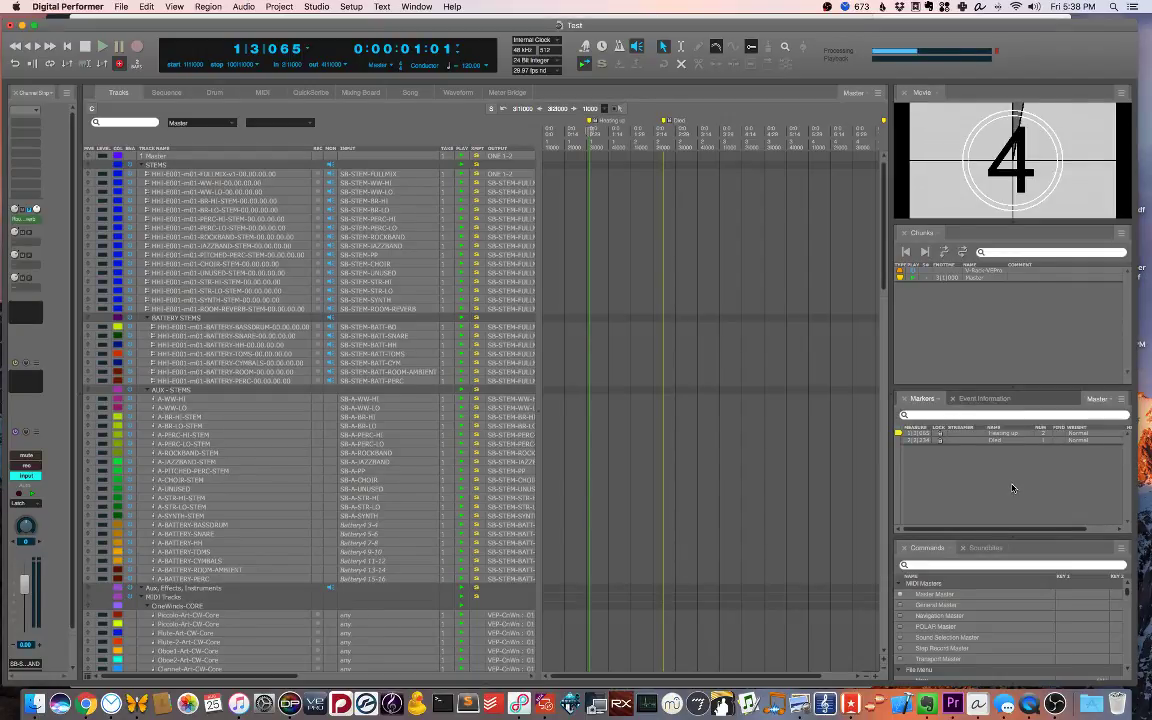
Move the playhead back to about 0:00:00:10, add a third marker there and name it m01 - Start.
{"action": "left_click", "coordinate": [660, 131]}
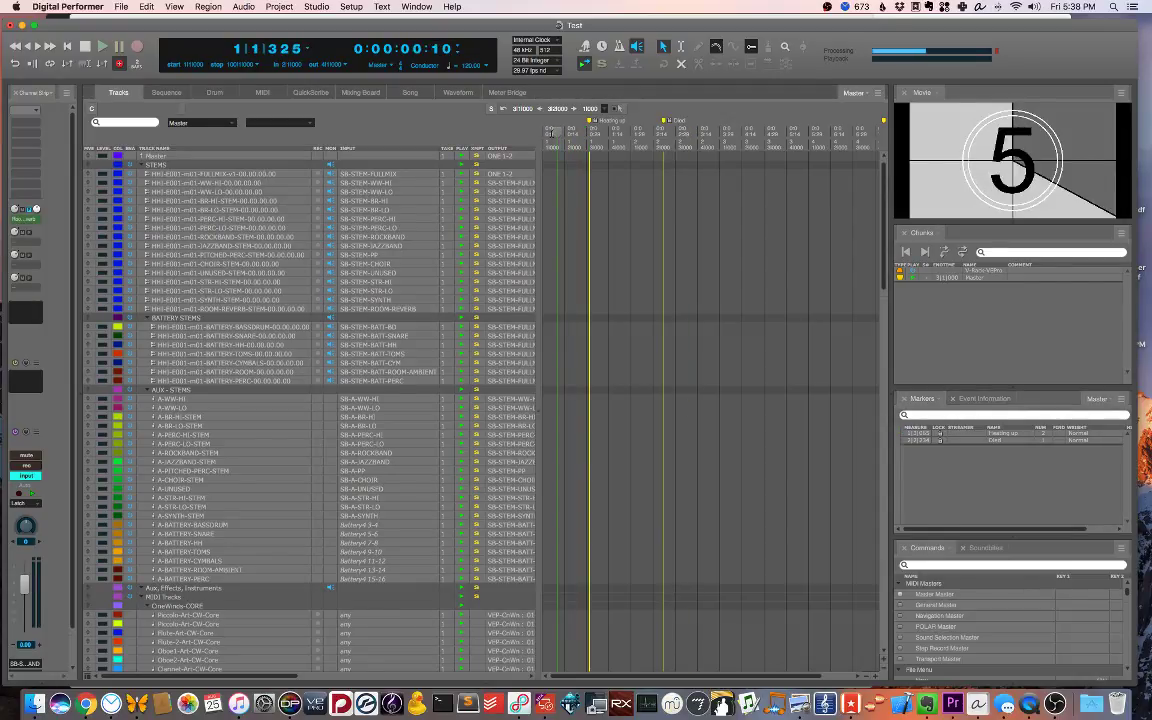
{"action": "key", "text": "KP_Enter"}
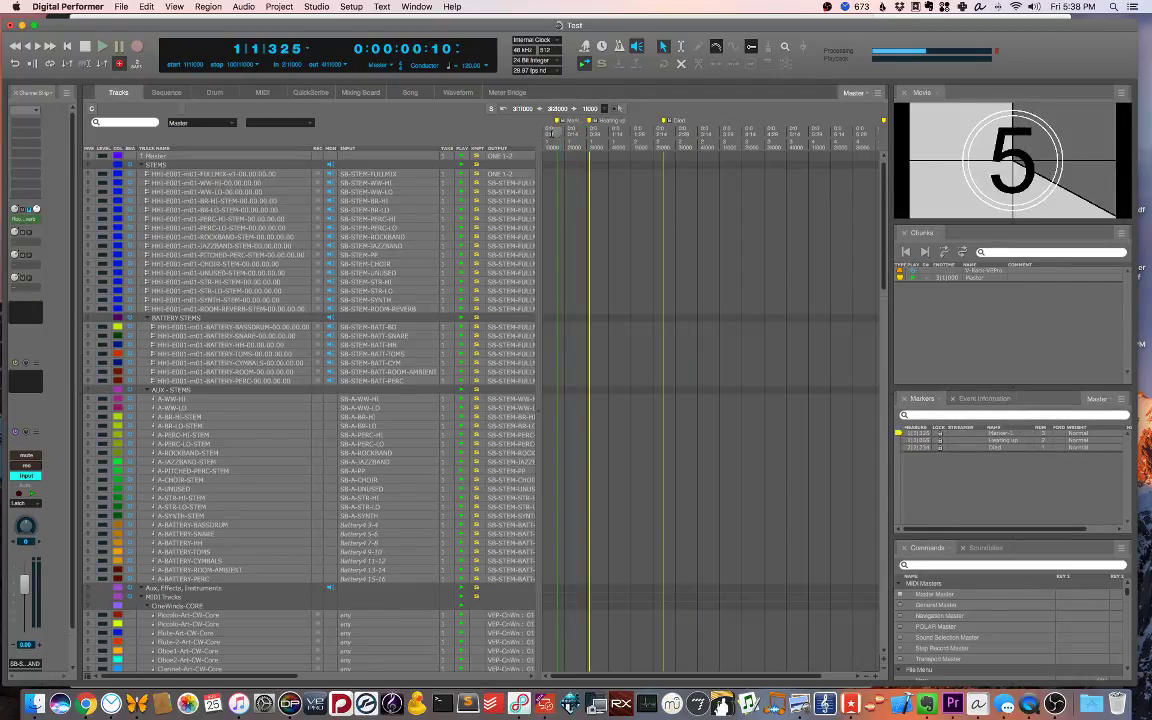
{"action": "double_click", "coordinate": [1020, 433]}
{"action": "type", "text": "m01 -"}
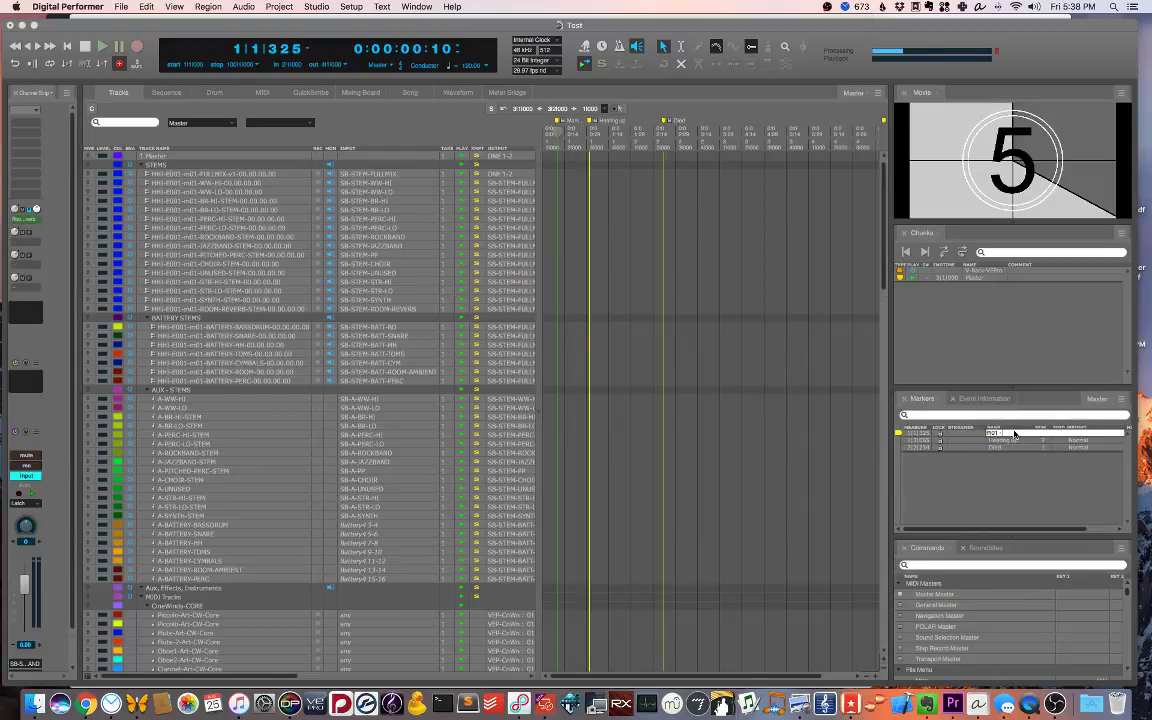
{"action": "type", "text": " Start"}
{"action": "key", "text": "Return"}
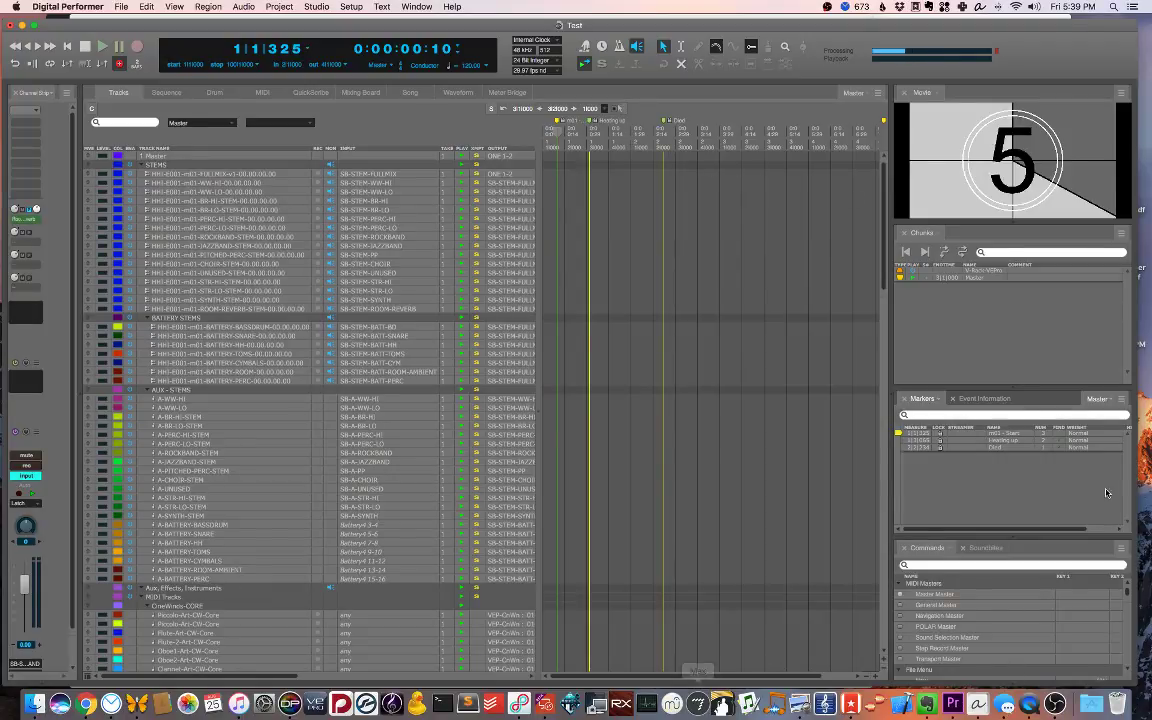
Switch to OBS to bring up its streaming window.
{"action": "left_click", "coordinate": [951, 705]}
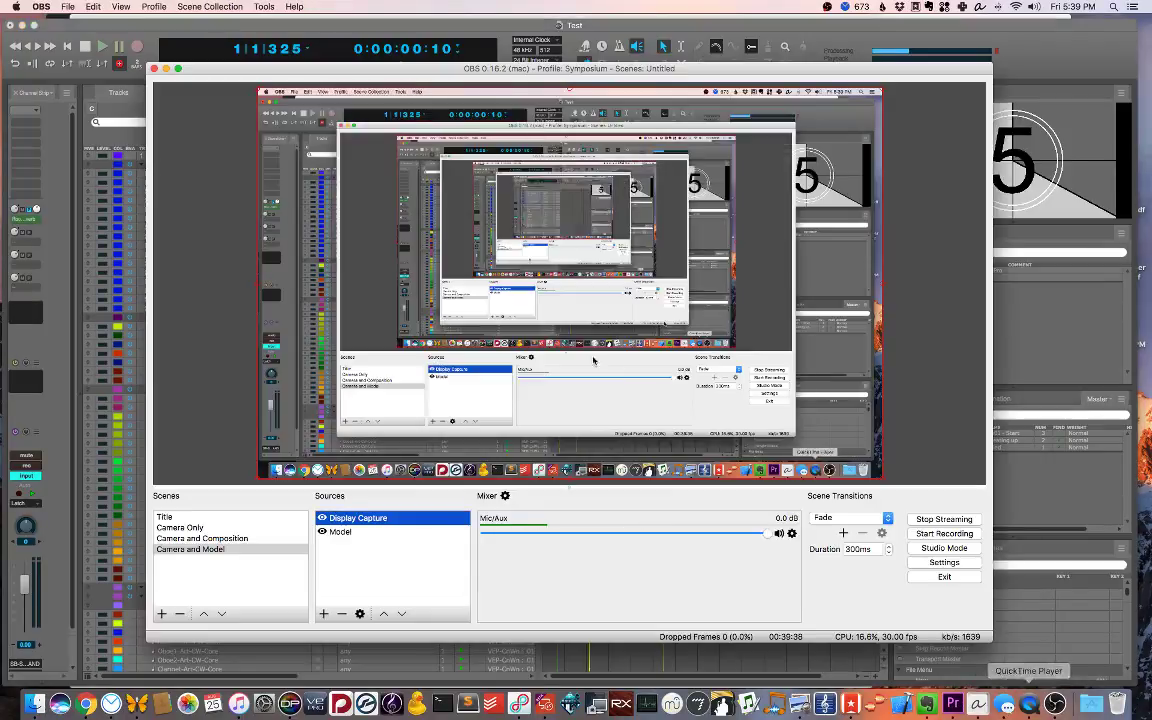